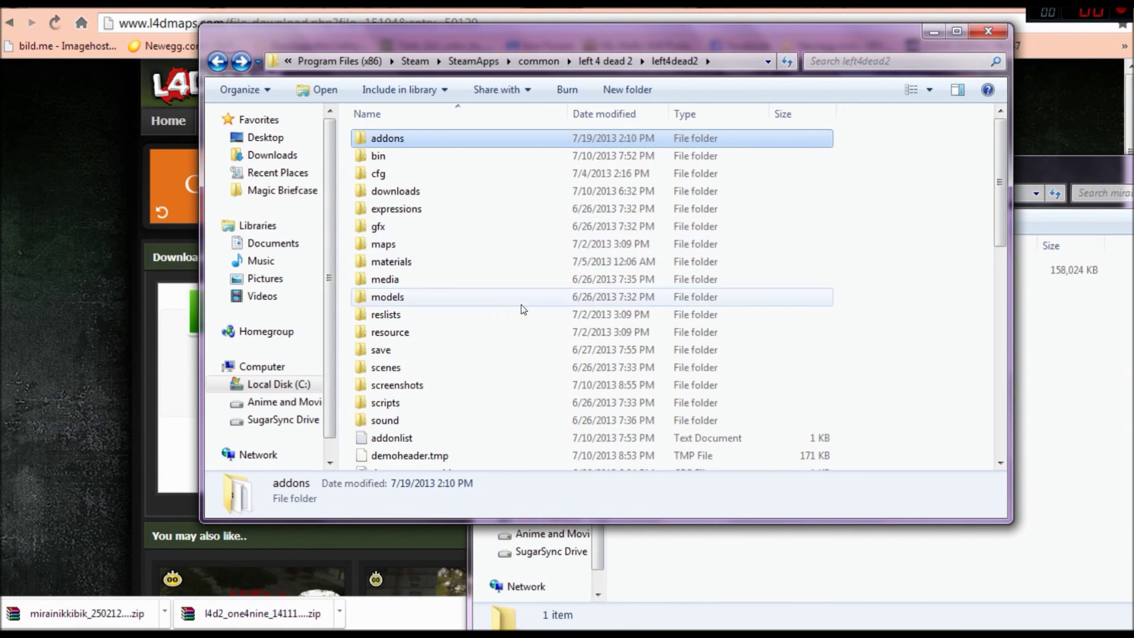
Step: Navigate from the save and sound\music folders back up to the left4dead2 folder
double_click(412, 354)
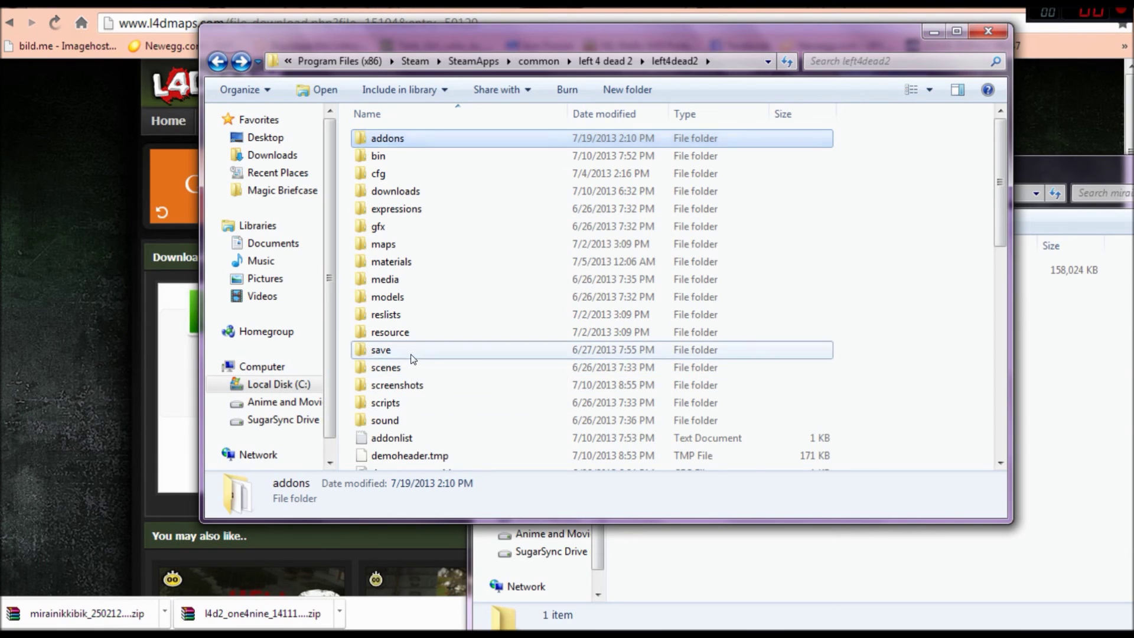
key("BackSpace")
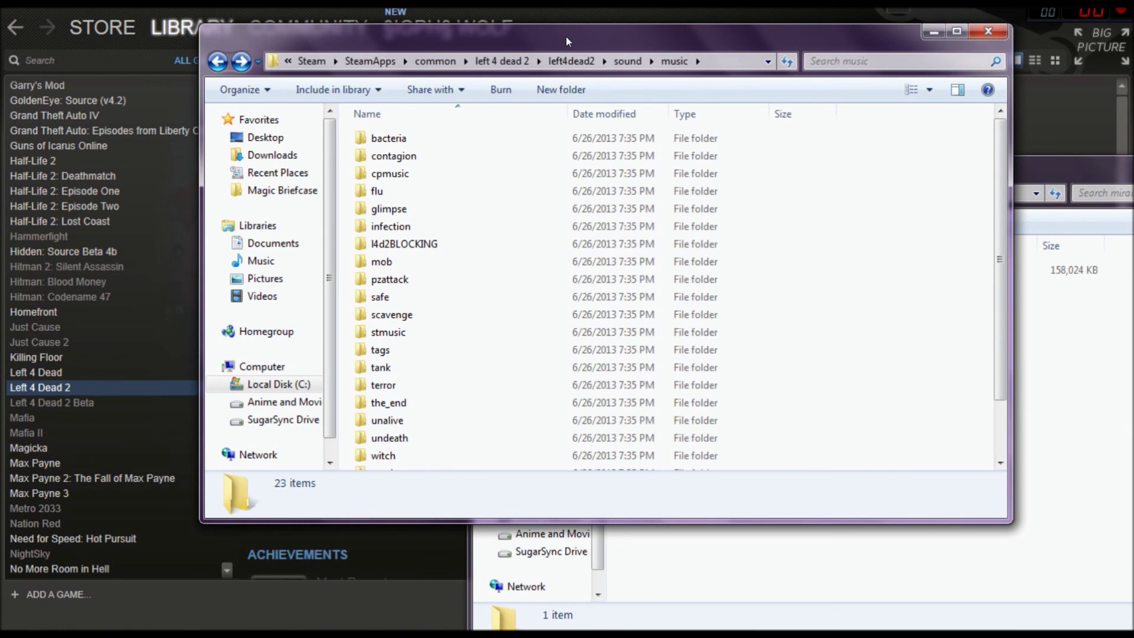
left_click(570, 61)
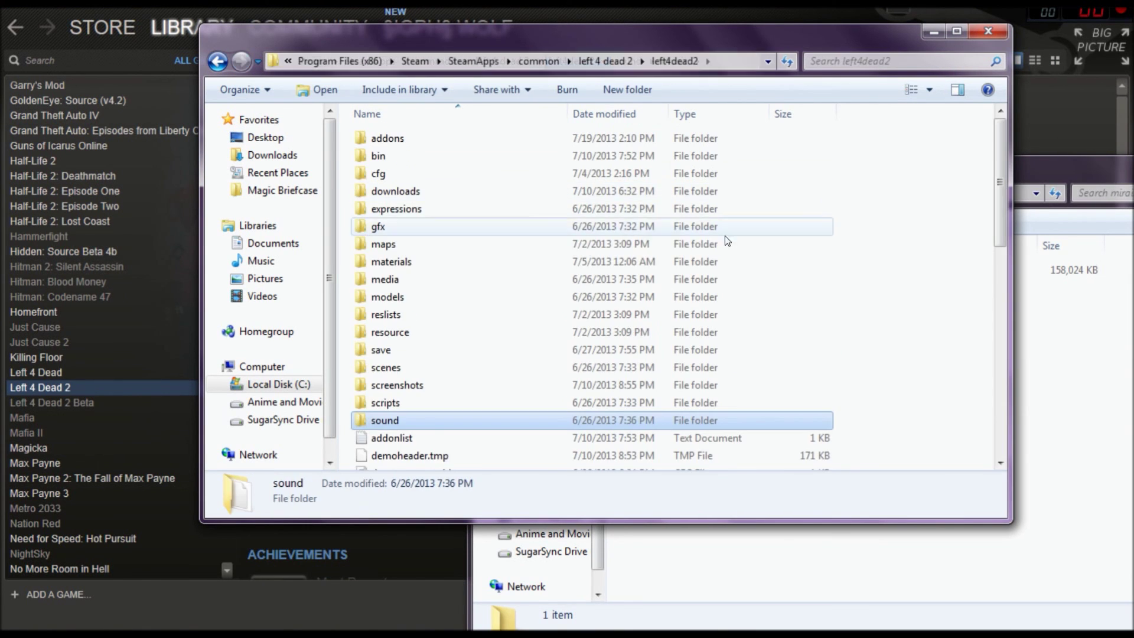
Step: Select mirainikki.bik in the extracted download window, then select left4dead2's media folder
left_click(876, 288)
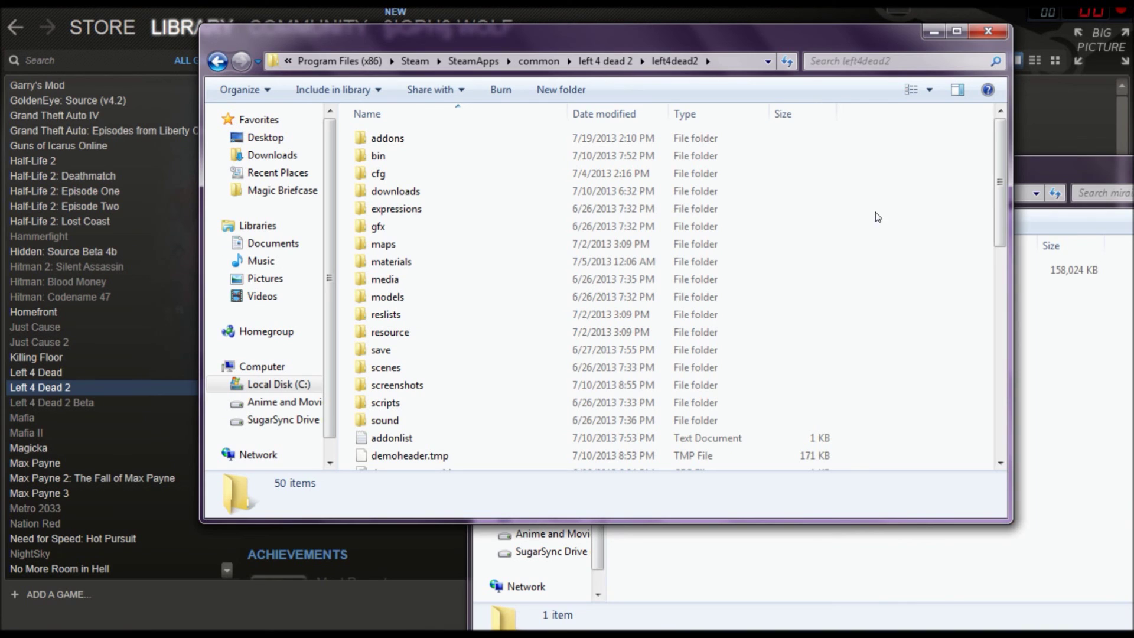
left_click(1091, 335)
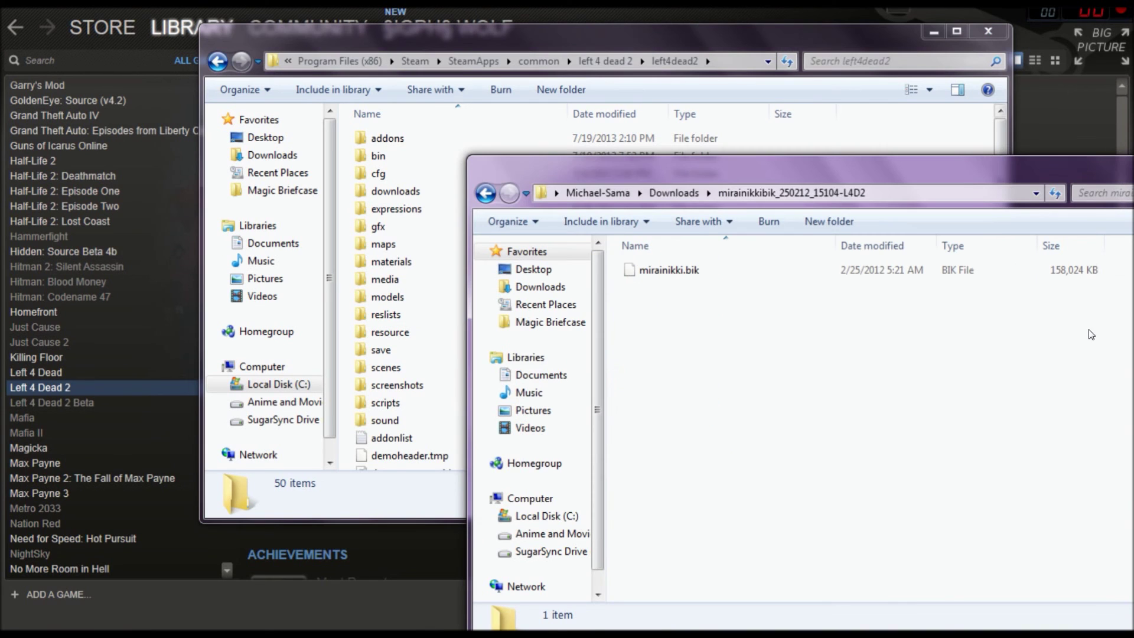
left_click(691, 276)
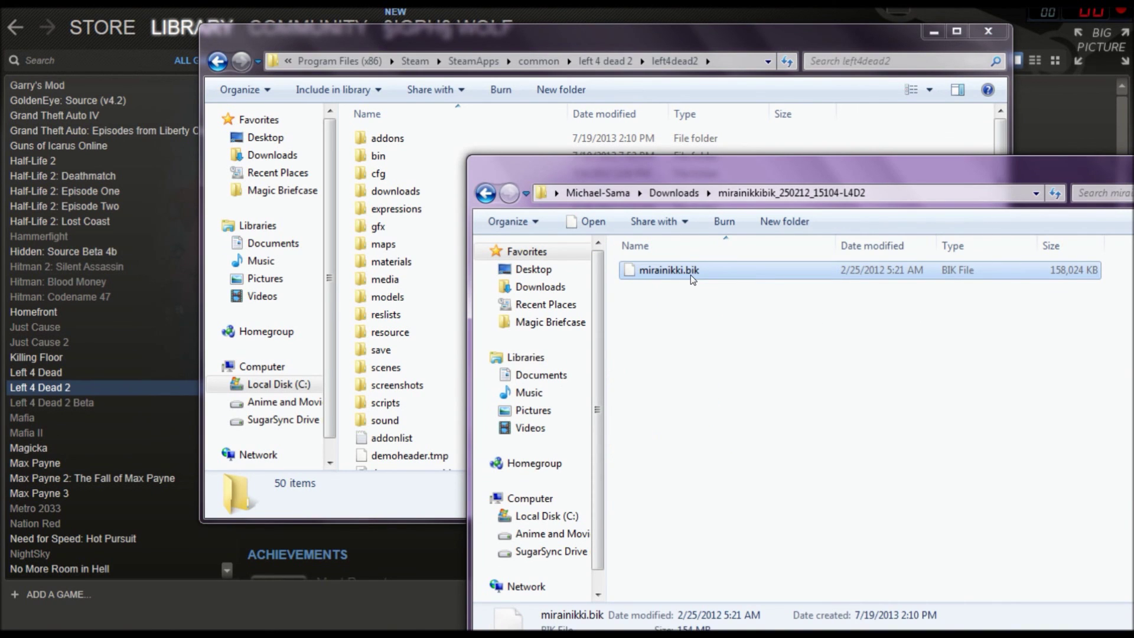
left_click(621, 36)
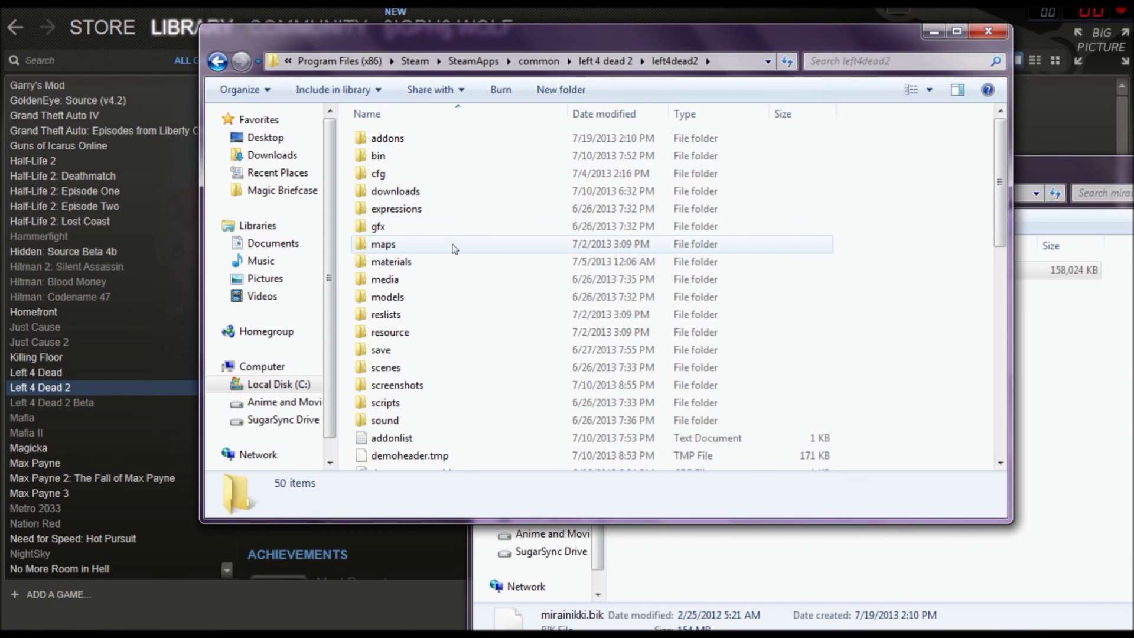
left_click(420, 286)
Step: Open the media folder and look over the original background video files
double_click(422, 289)
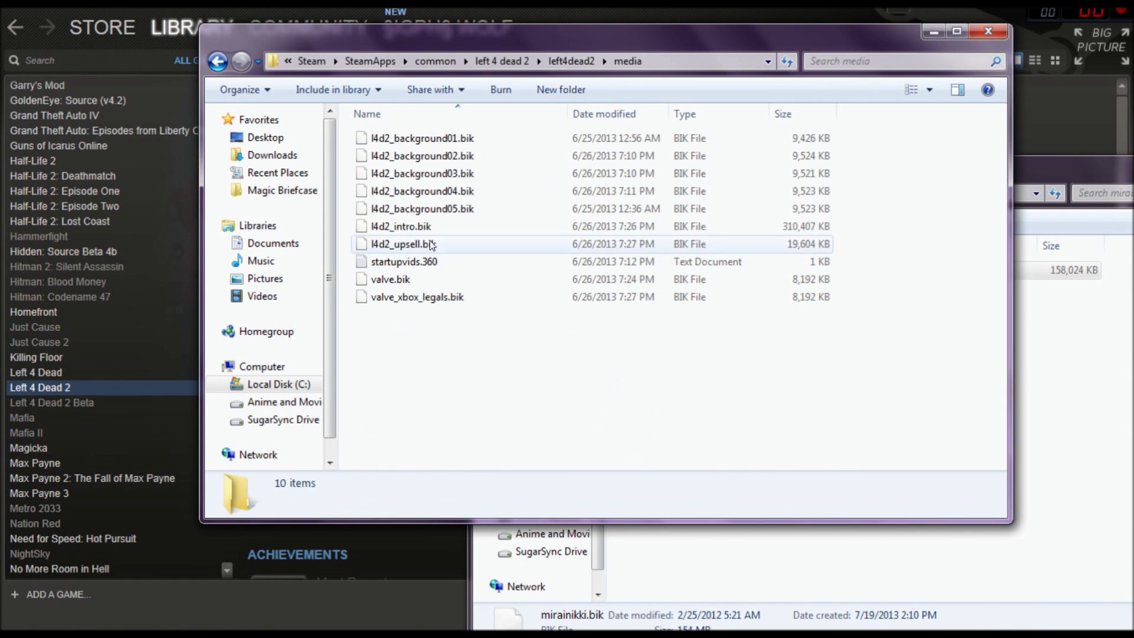
left_click_drag(879, 217, 591, 135)
left_click(969, 366)
Step: Copy mirainikki.bik from its extracted folder into Downloads, cancelling the duplicate-file conflict
left_click(1035, 420)
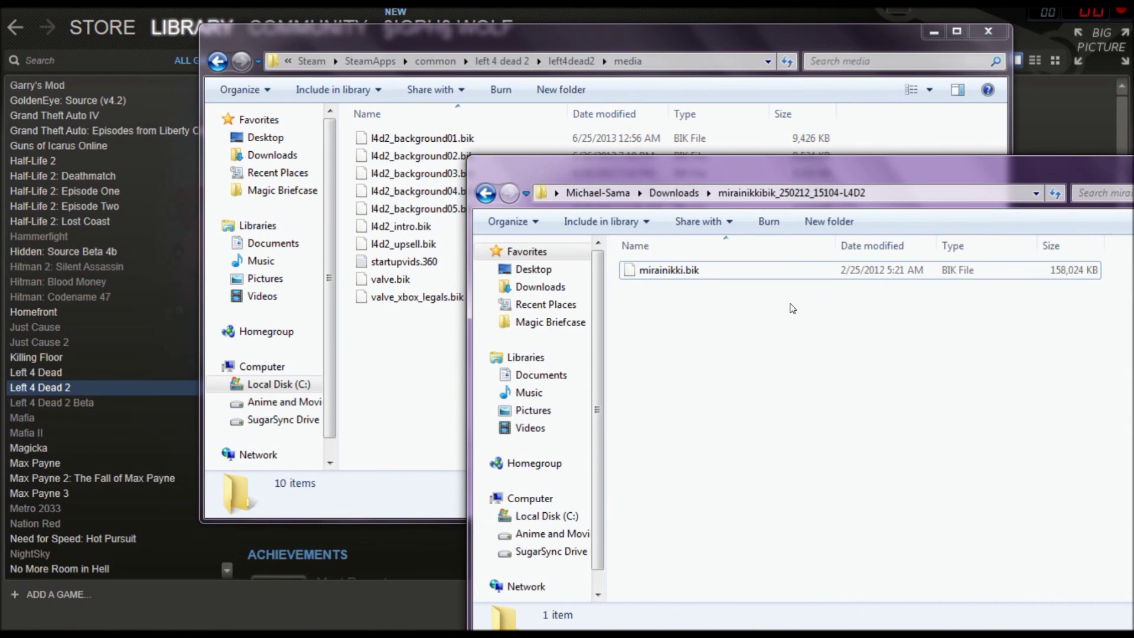
left_click(684, 273)
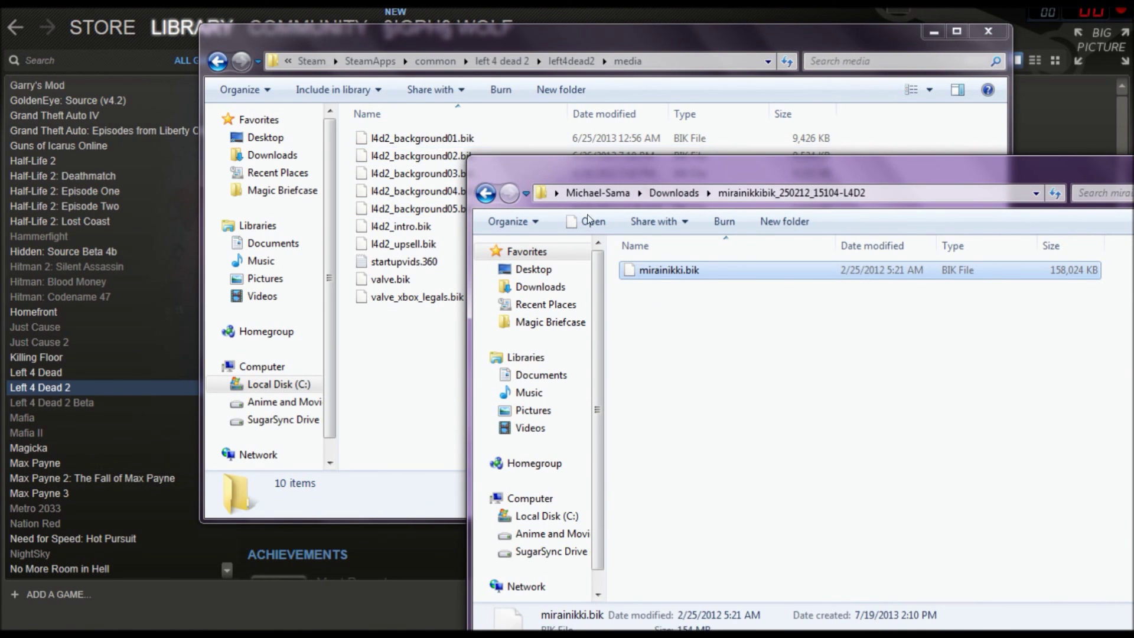
right_click(678, 275)
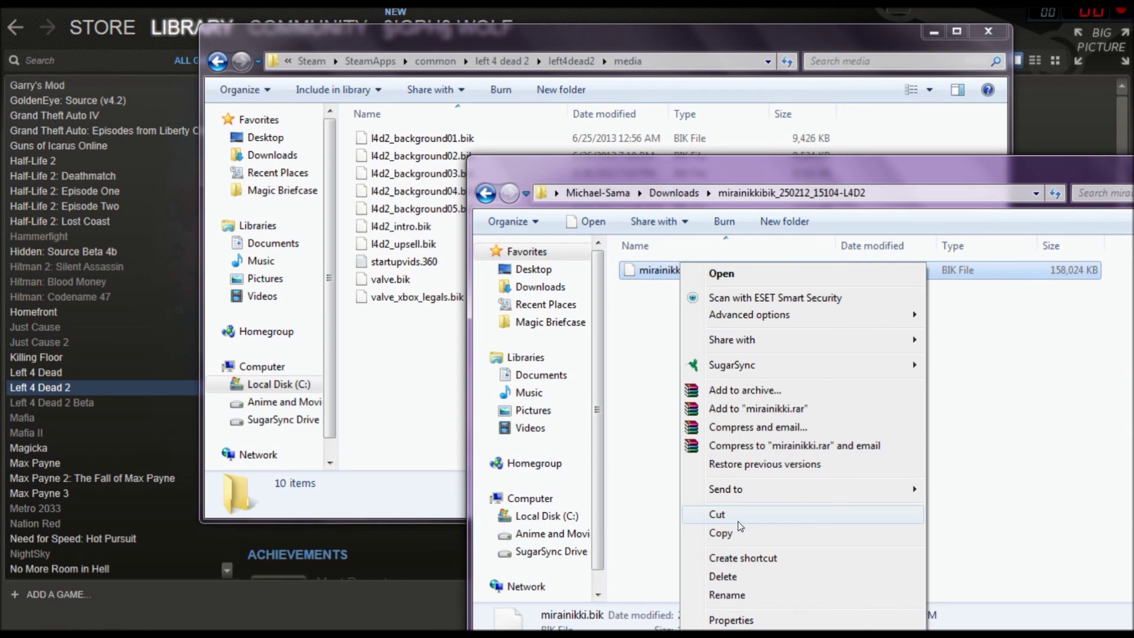
left_click(731, 533)
left_click(674, 193)
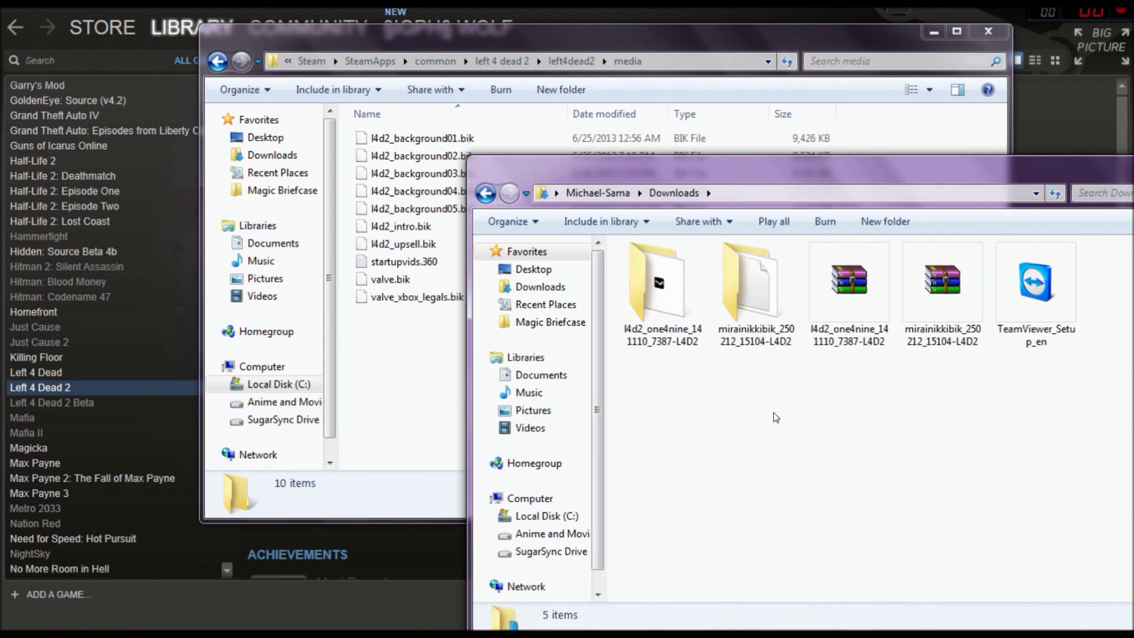
key("ctrl+v")
left_click(721, 485)
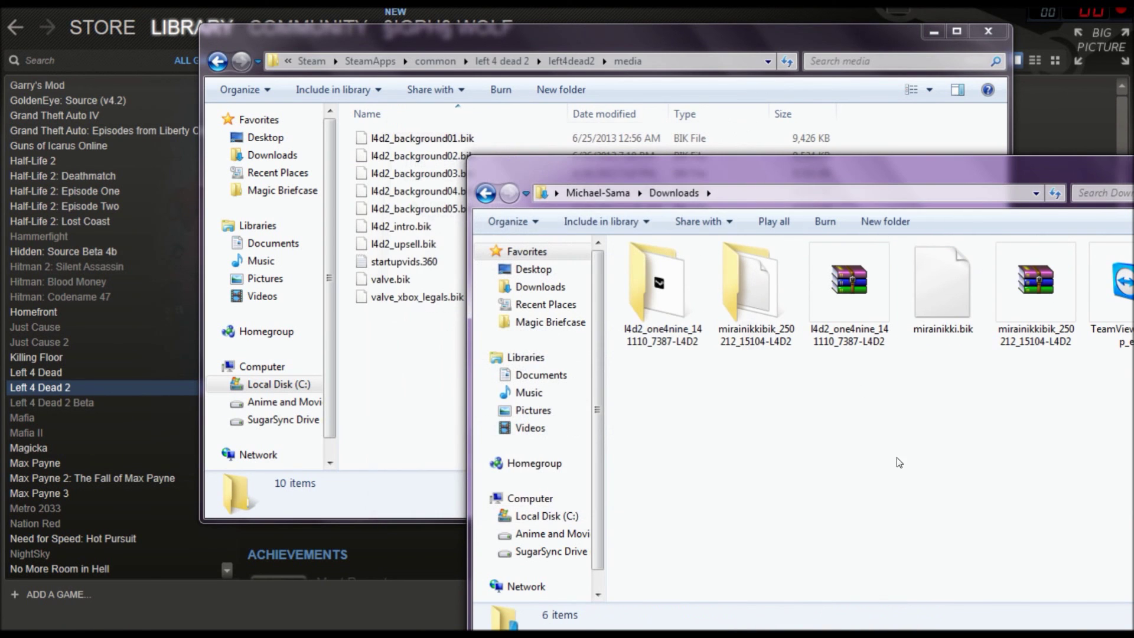
left_click_drag(915, 173, 594, 334)
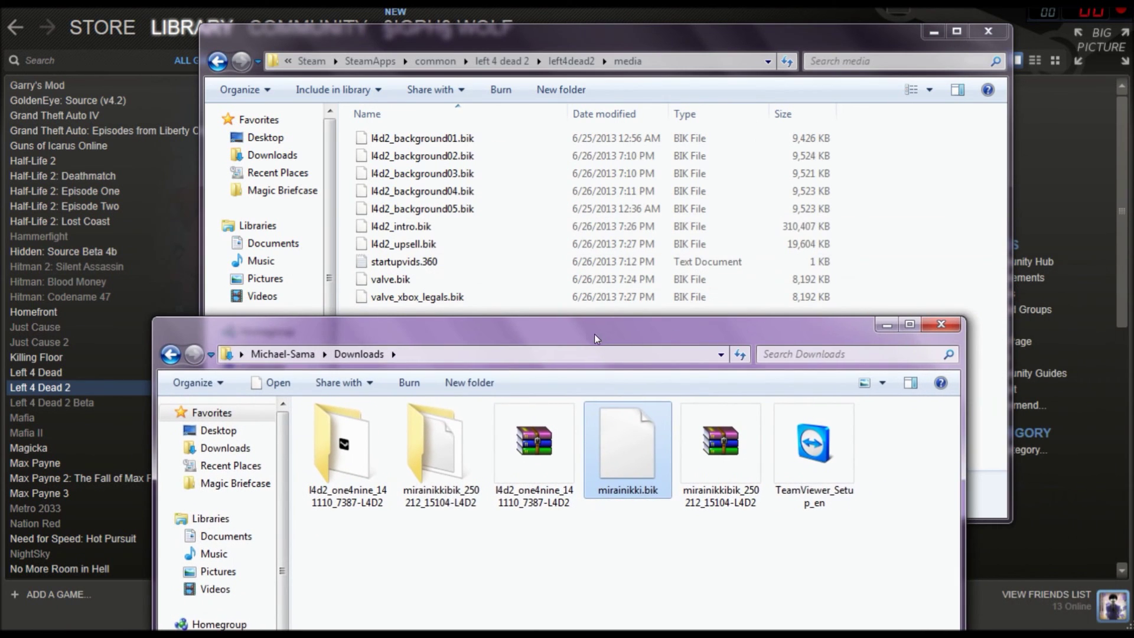
Step: Rename the Downloads copy of mirainikki.bik to l4d2_background01.bik, then reopen the extracted mirainikki folder
right_click(616, 435)
left_click(671, 390)
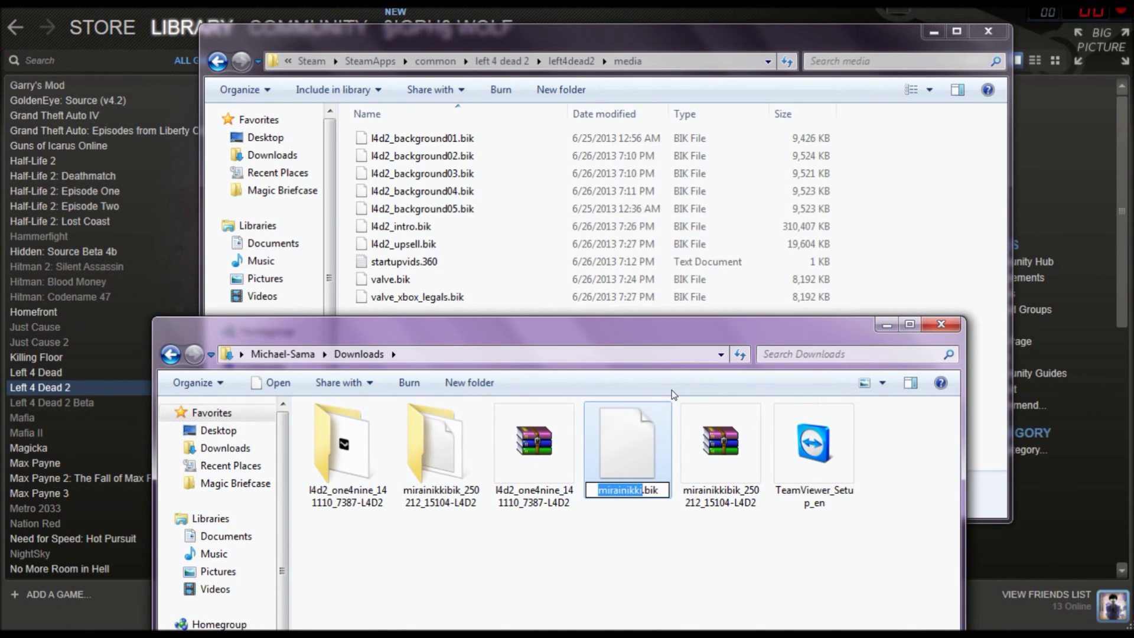
key("BackSpace")
type("l4d")
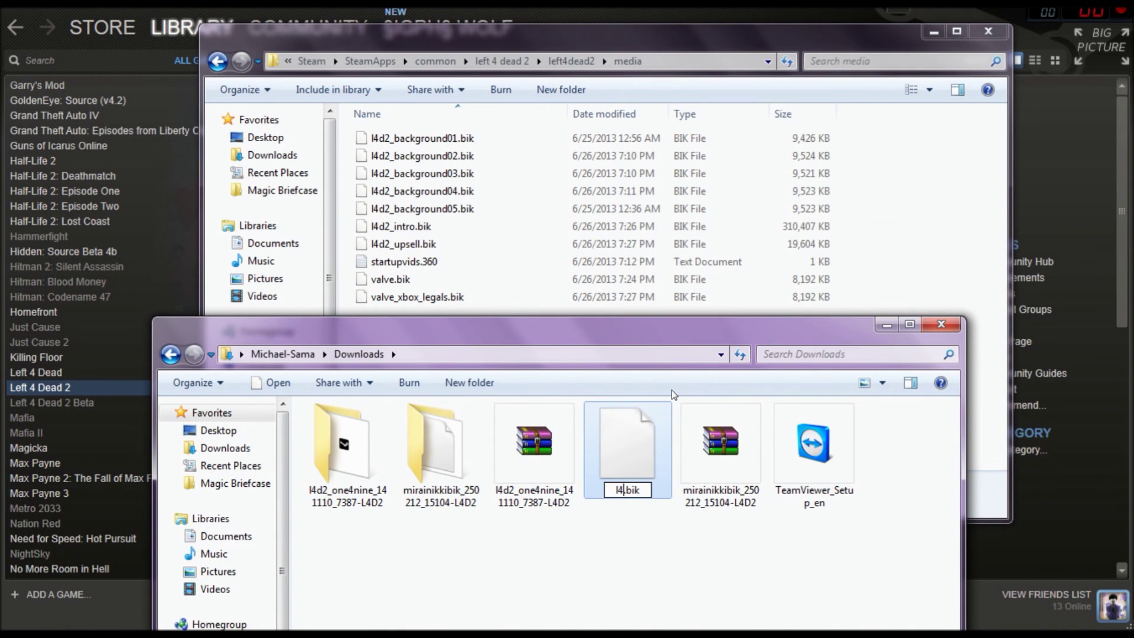
type("2")
type("_backgr")
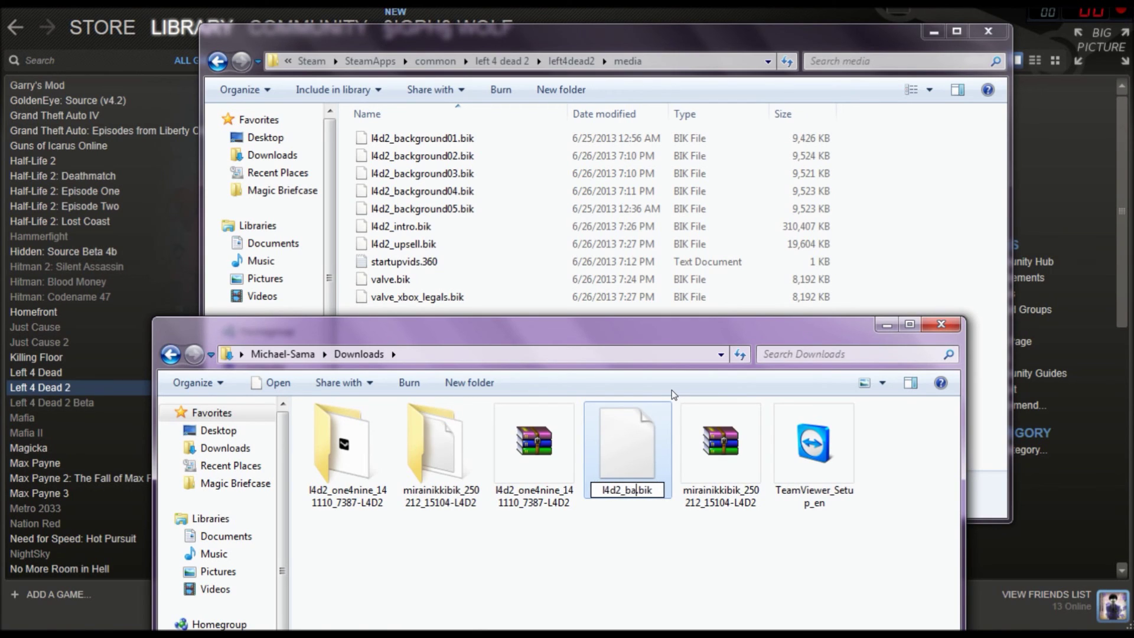
type("ound0")
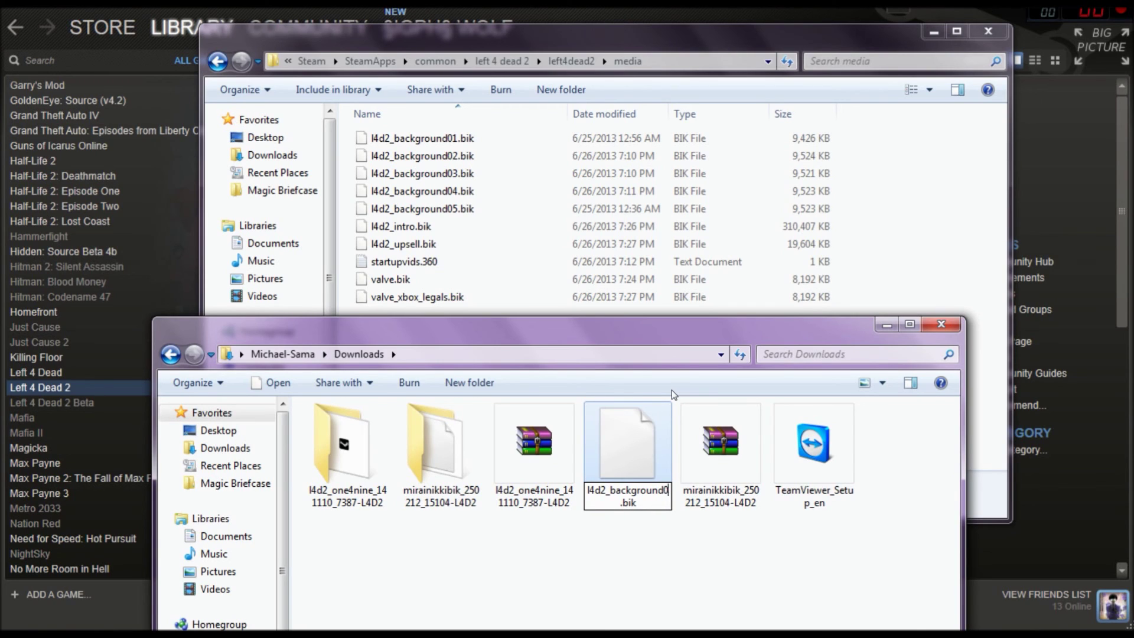
key("ctrl+a")
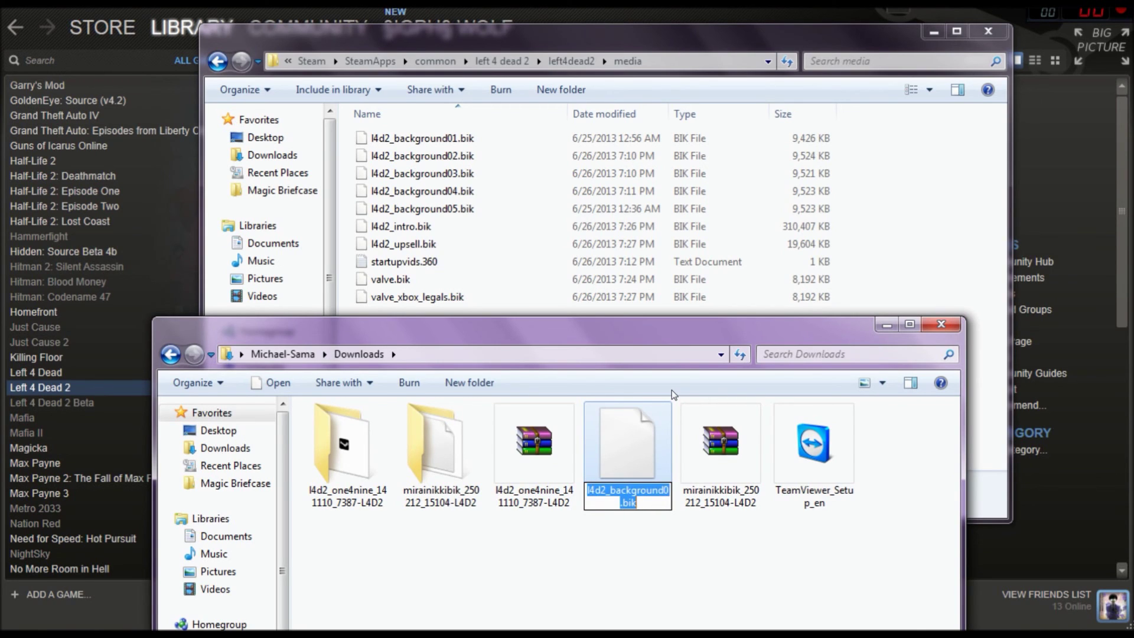
left_click(666, 485)
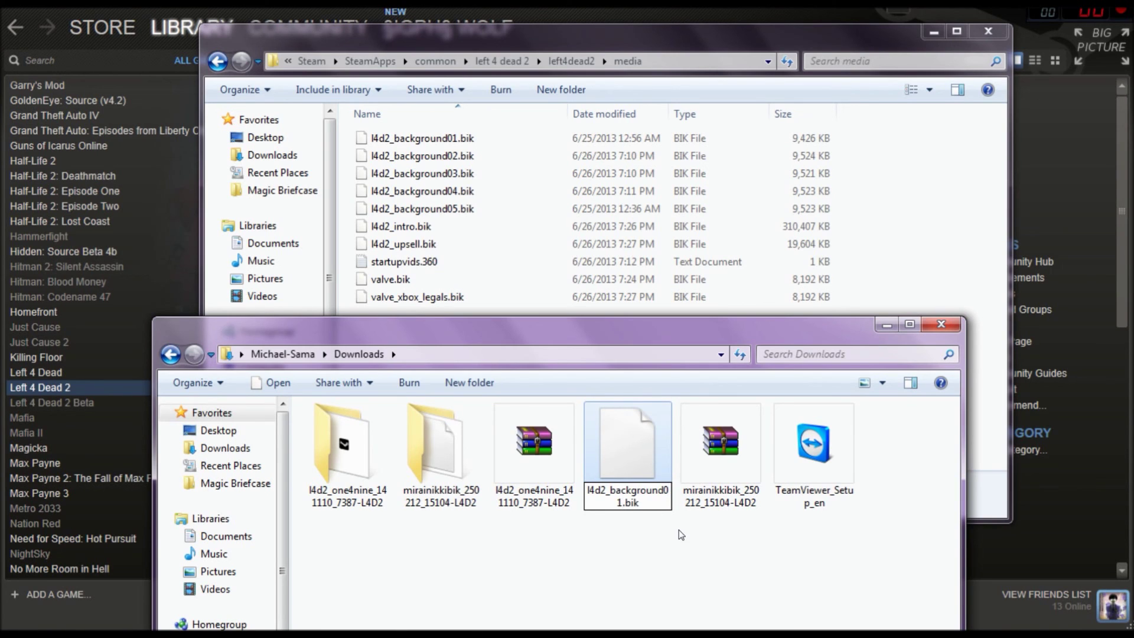
key("Return")
left_click(694, 534)
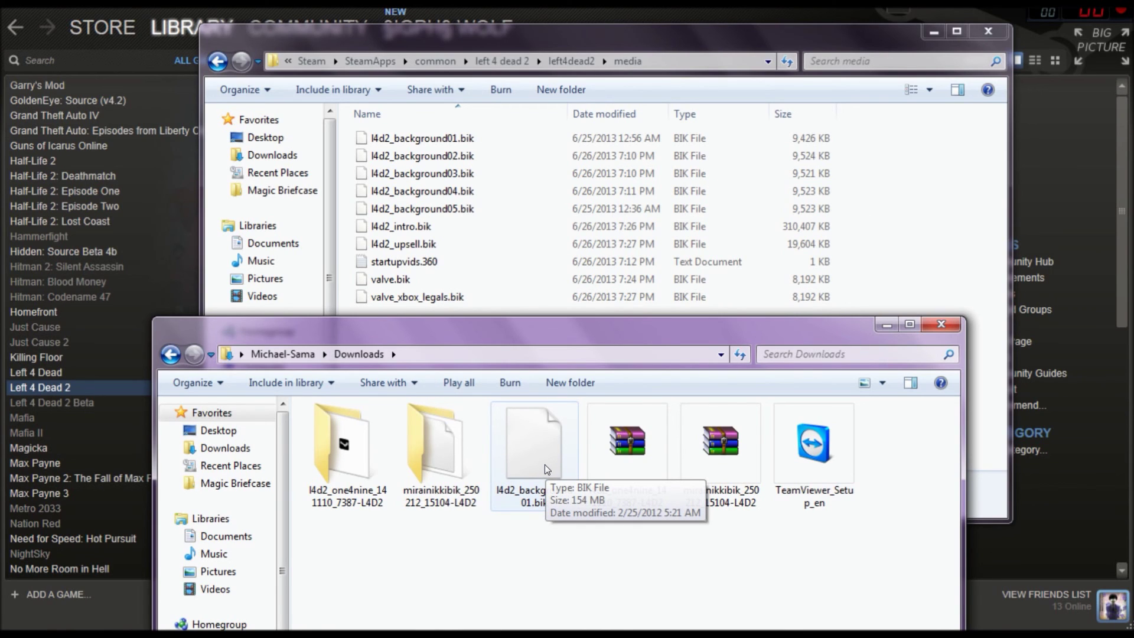
double_click(449, 464)
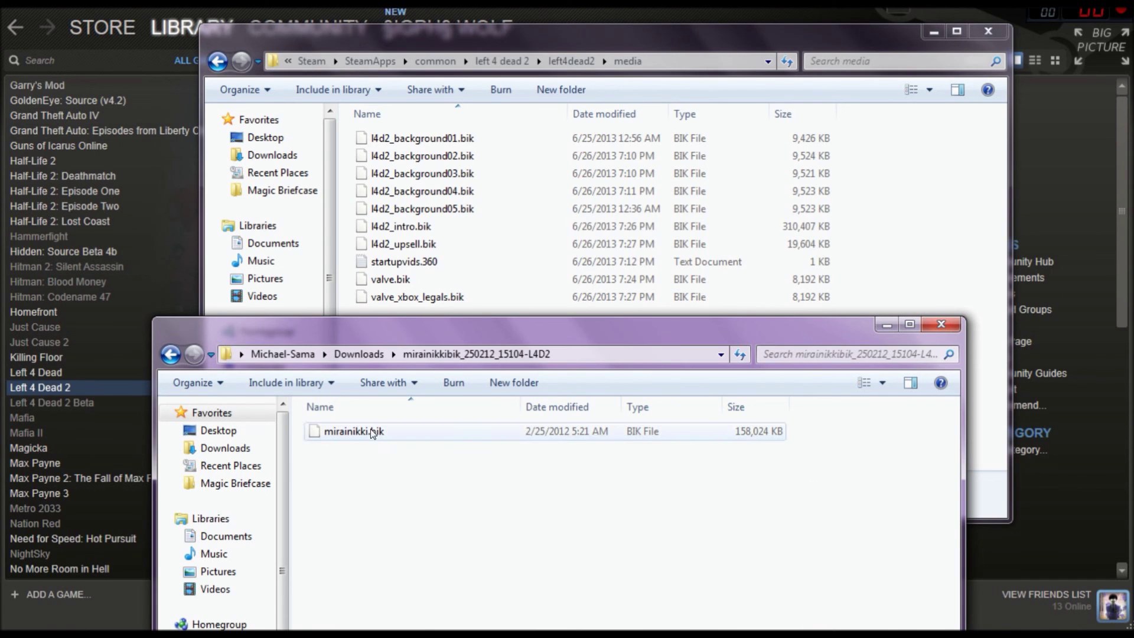
Step: Copy mirainikki.bik again and paste it into Downloads
right_click(367, 430)
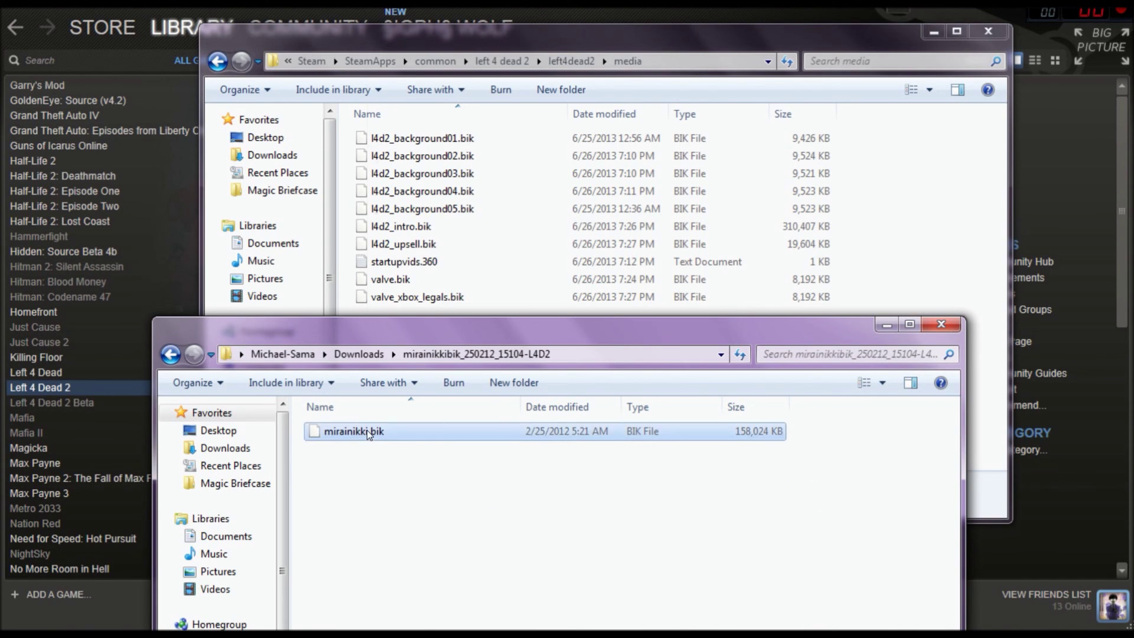
left_click(413, 328)
left_click(385, 359)
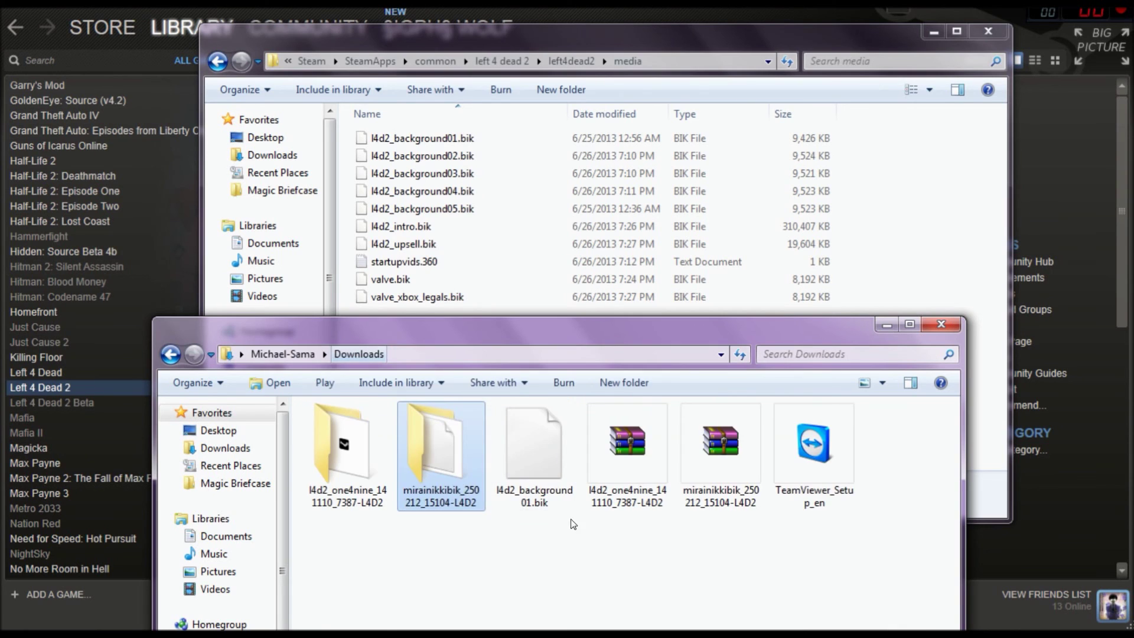
key("ctrl+v")
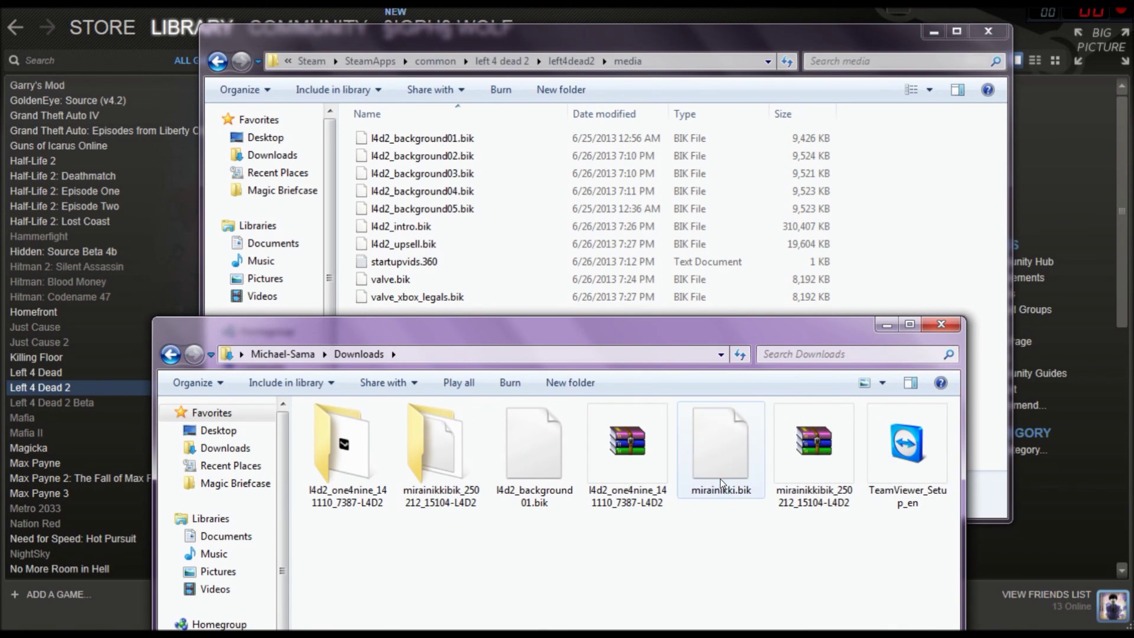
Step: Rename the new copy to l4d2background02.bik and paste another mirainikki.bik copy
right_click(720, 478)
left_click(768, 449)
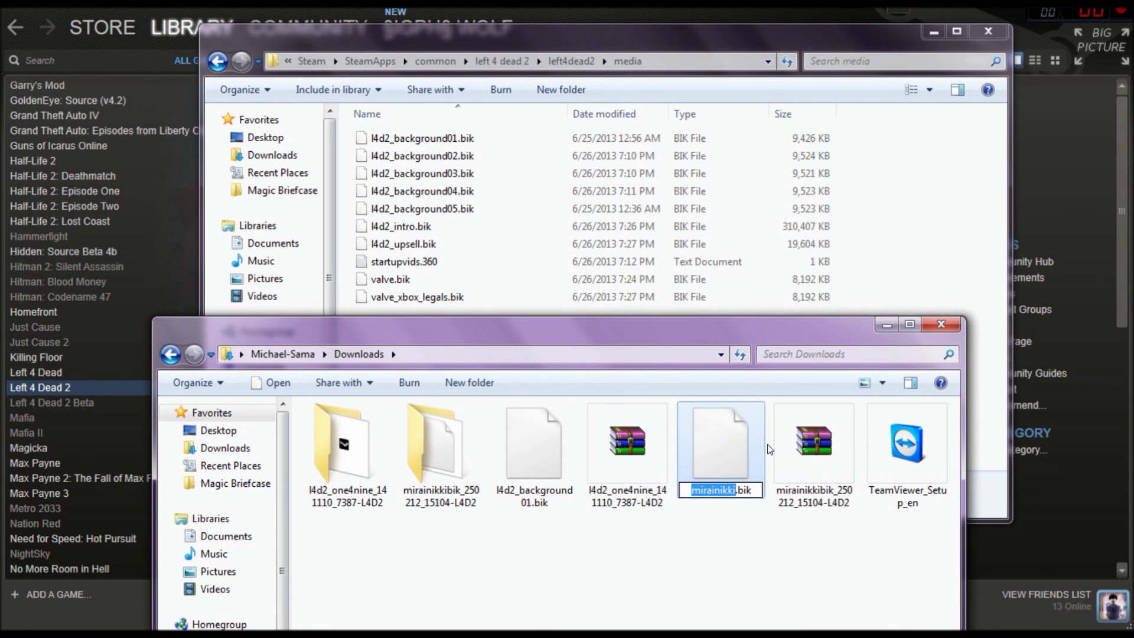
type("l4d2")
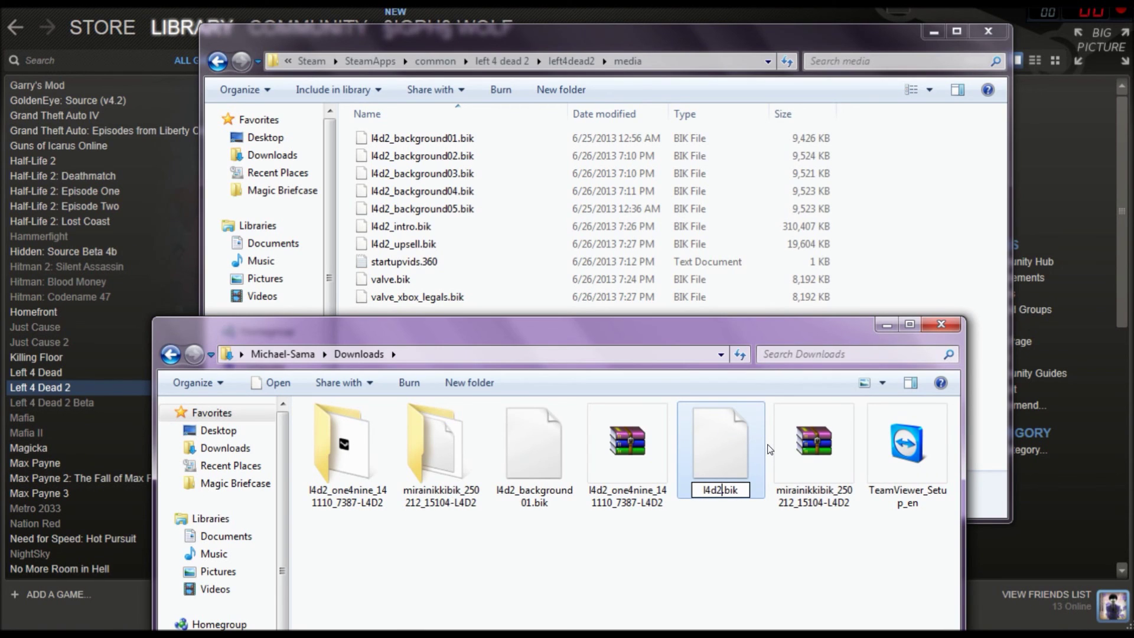
type("background0")
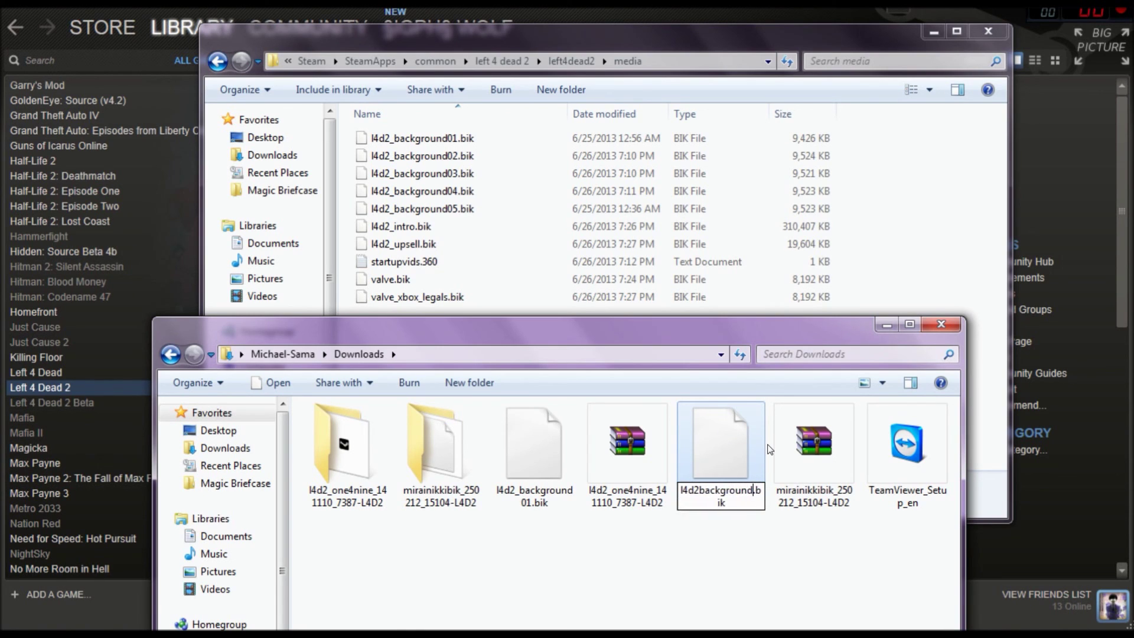
type("2")
key("Return")
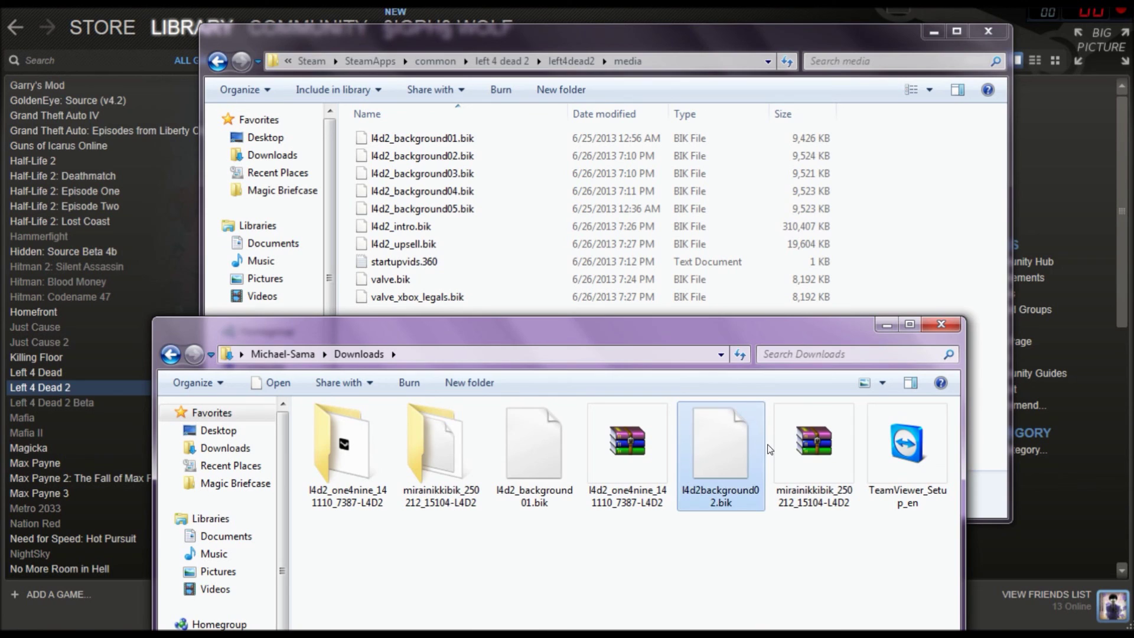
left_click(681, 569)
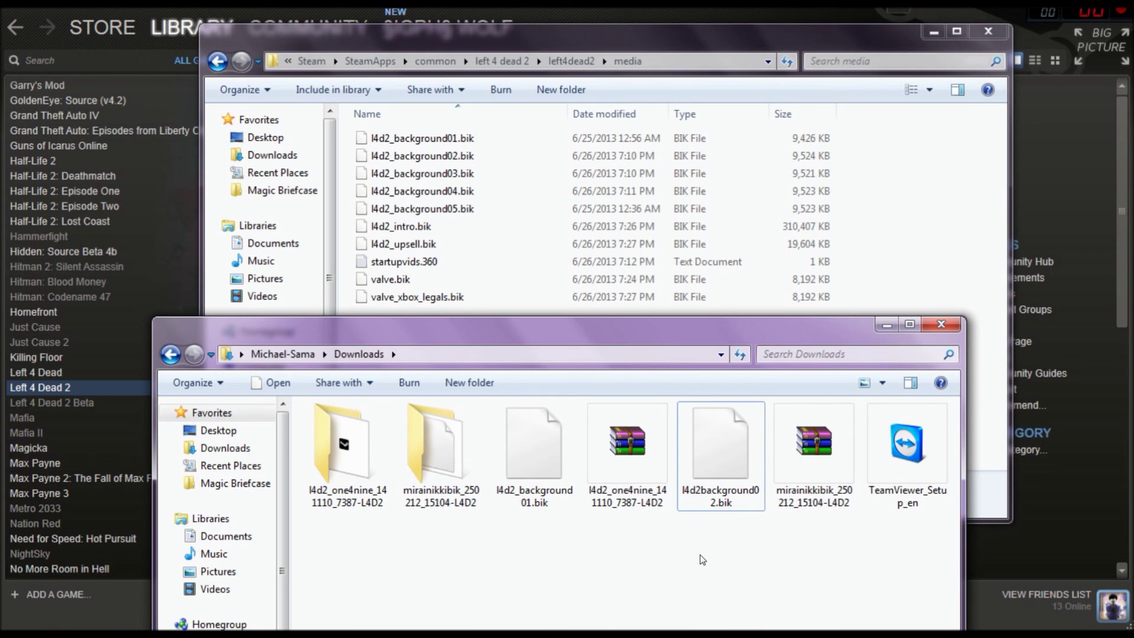
key("ctrl+v")
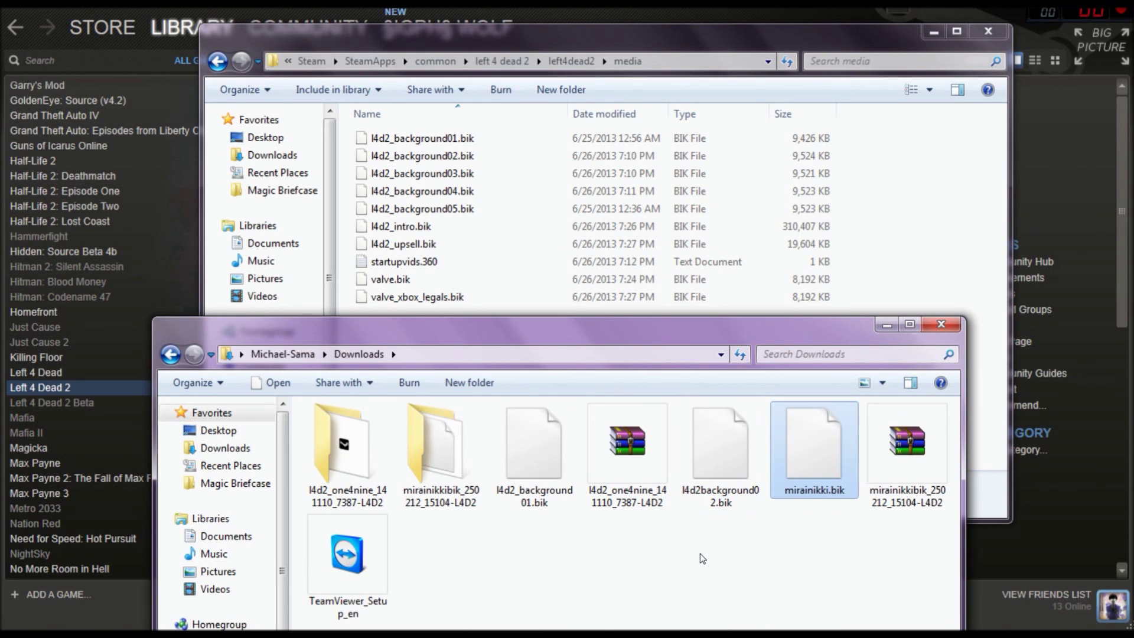
Step: Rename the latest mirainikki.bik copy to l4d2background03.bik
right_click(818, 467)
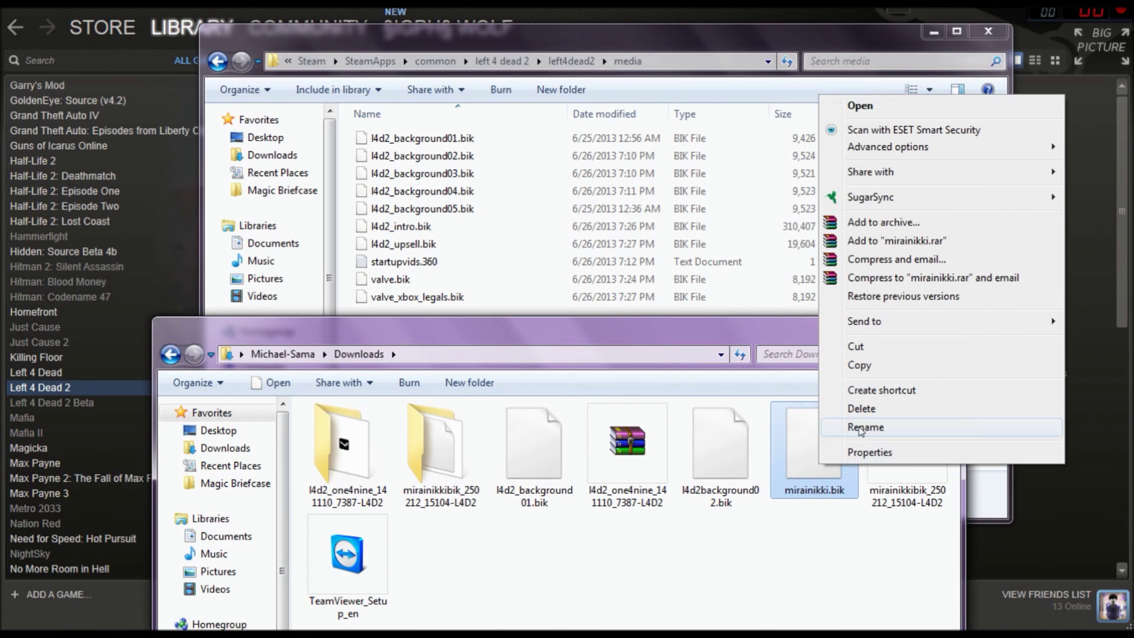
left_click(859, 427)
type("l4d2")
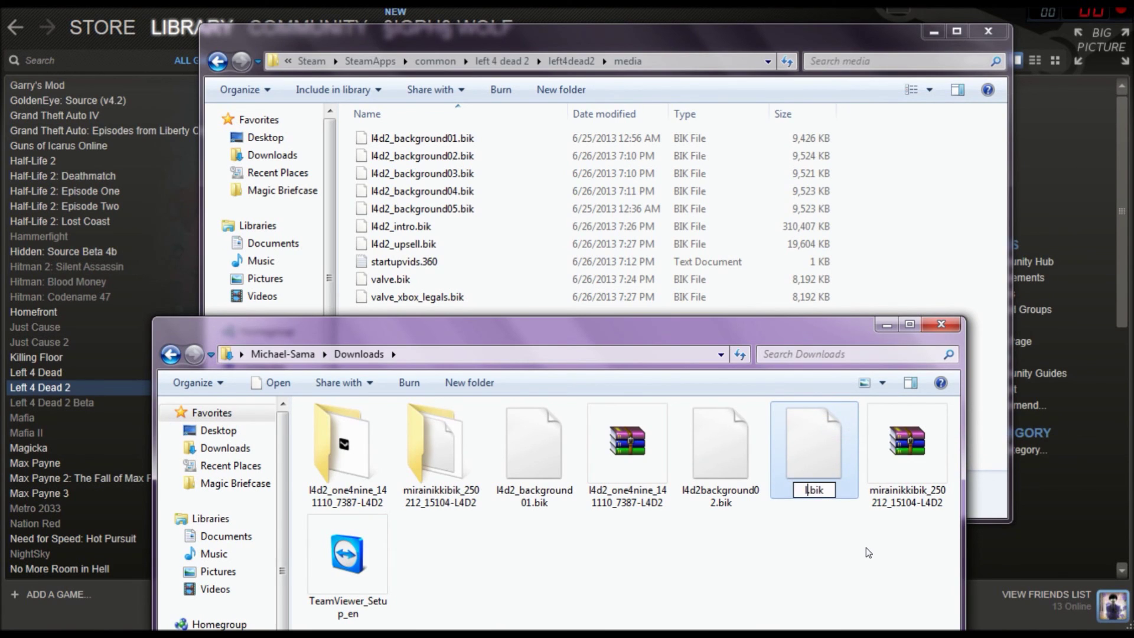
type("backgr")
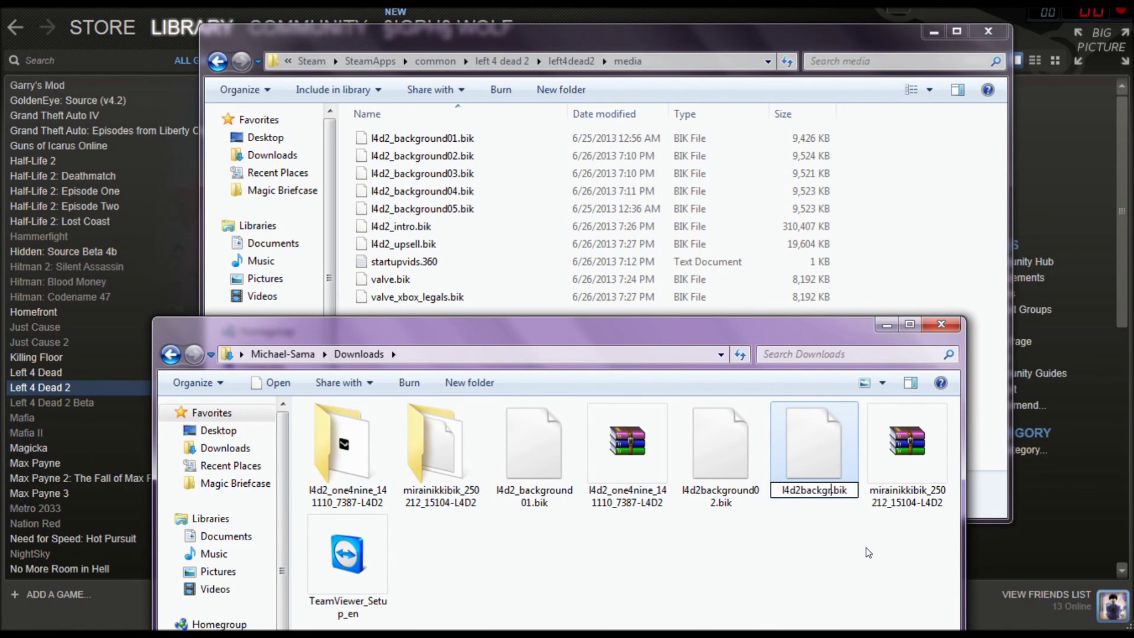
type("ound03")
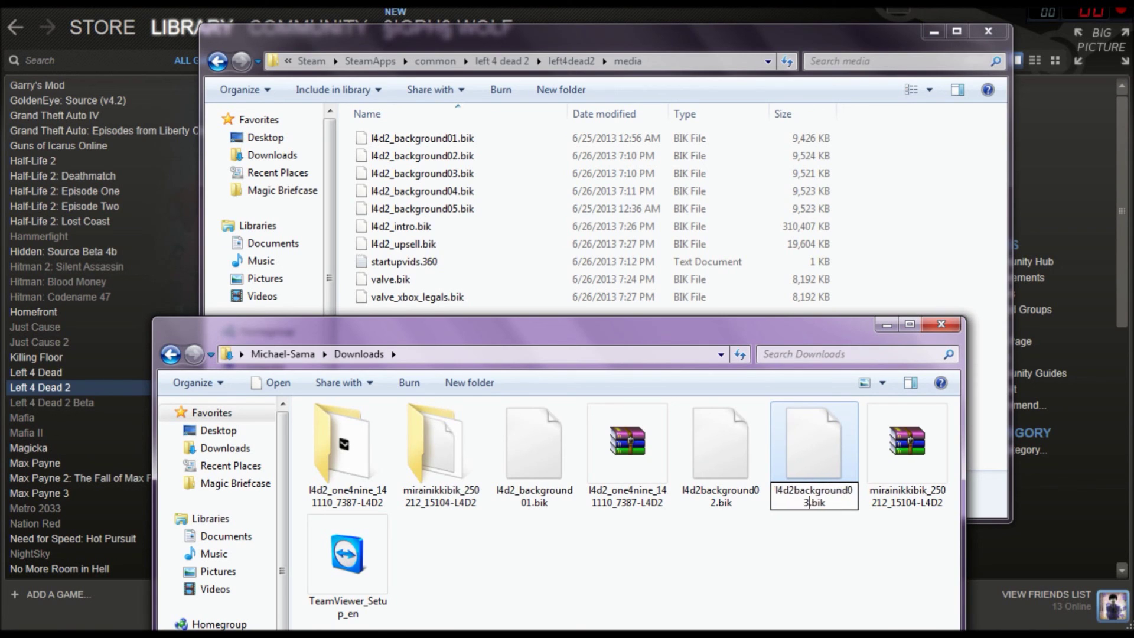
key("Return")
left_click(725, 612)
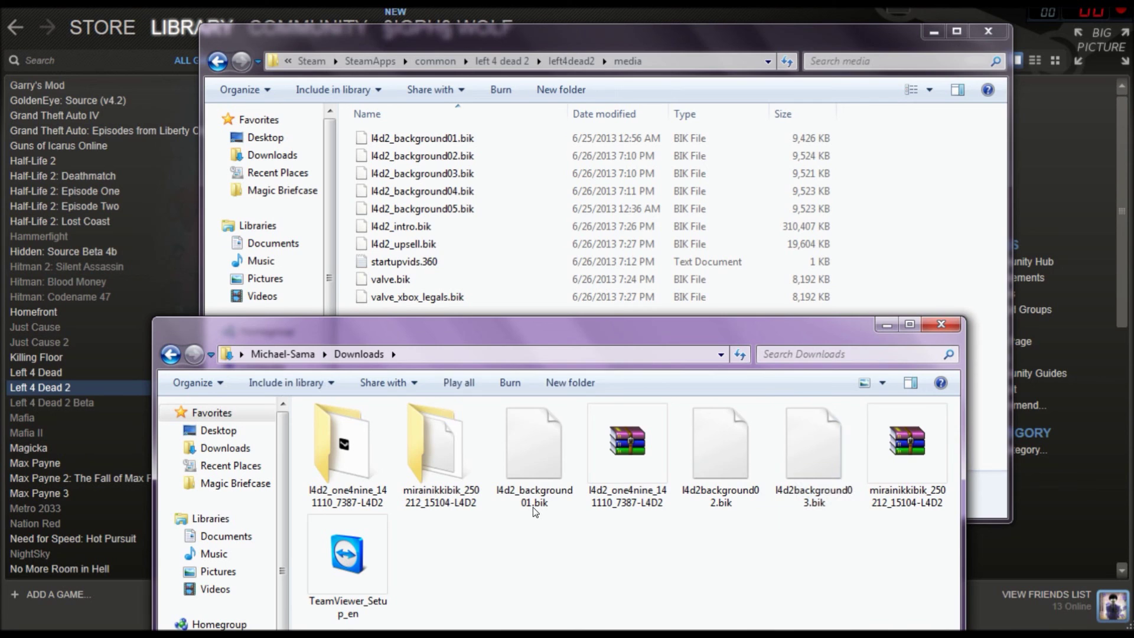
Step: Edit l4d2background02.bik to add an underscore, accidentally producing l4d_background02.bik
right_click(694, 504)
left_click(741, 467)
left_click(701, 492)
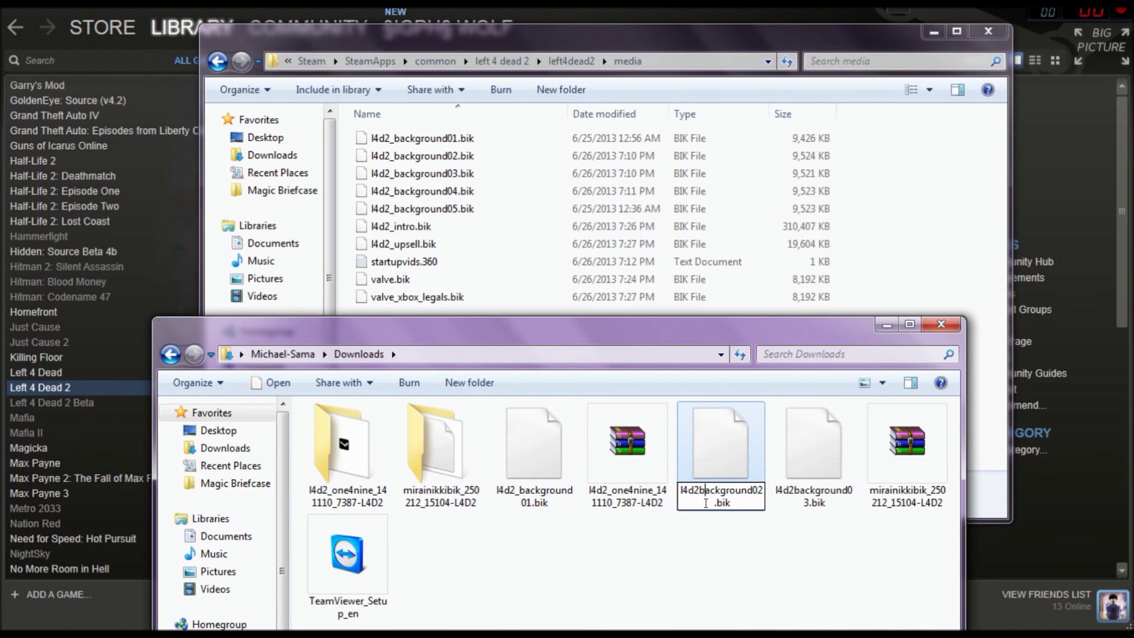
key("BackSpace")
type("_")
key("Return")
Step: Bring up and dismiss the file menus for the archive, l4d2background03.bik and l4d2_background01.bik
right_click(711, 500)
key("Escape")
left_click(814, 501)
right_click(814, 501)
left_click(699, 543)
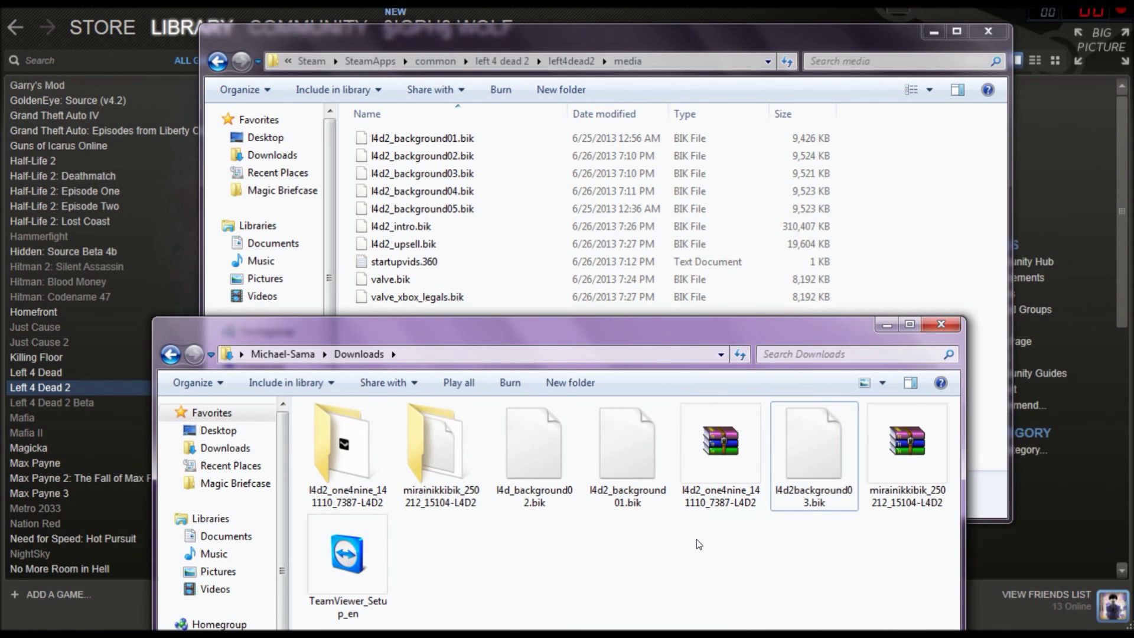
right_click(630, 495)
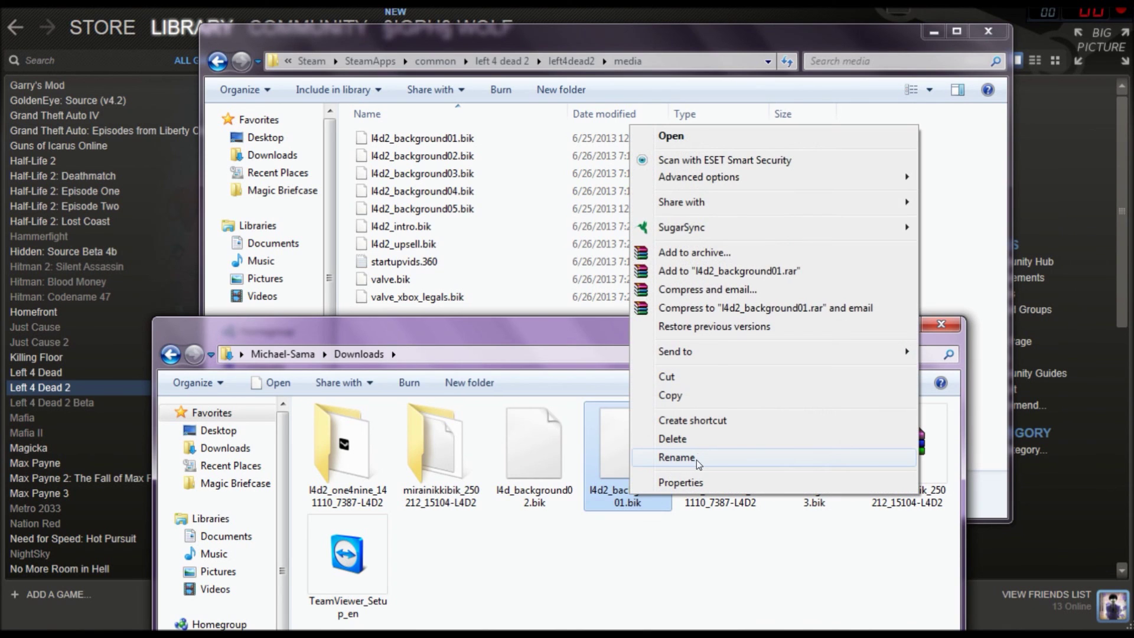
left_click(643, 535)
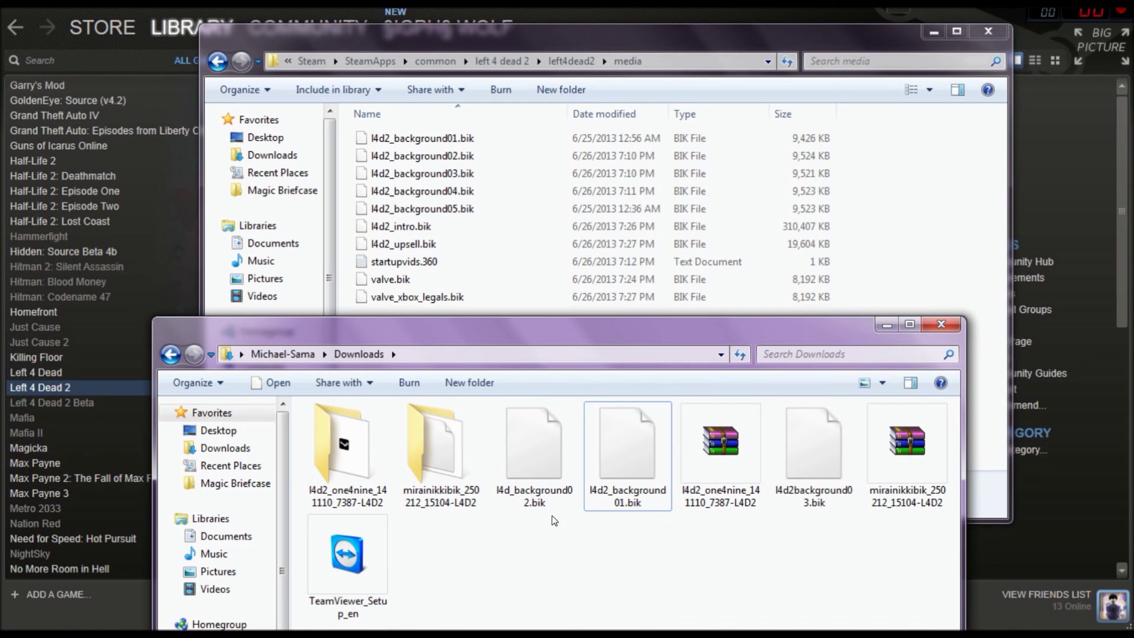
Step: Correct l4d_background02.bik to l4d2_background02.bik
right_click(532, 481)
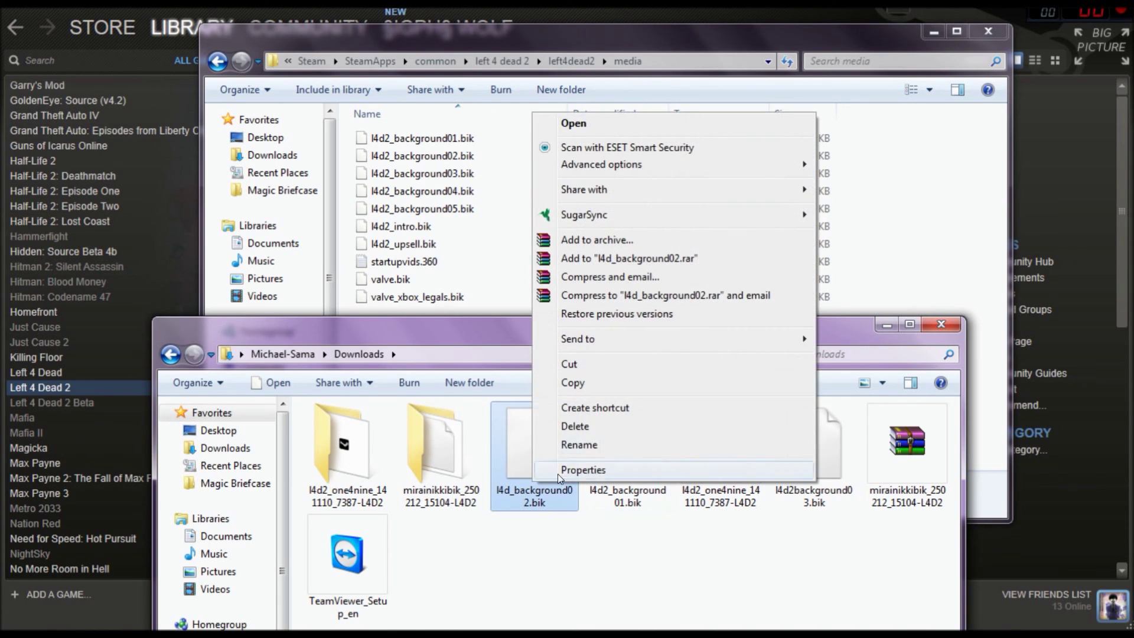
left_click(579, 444)
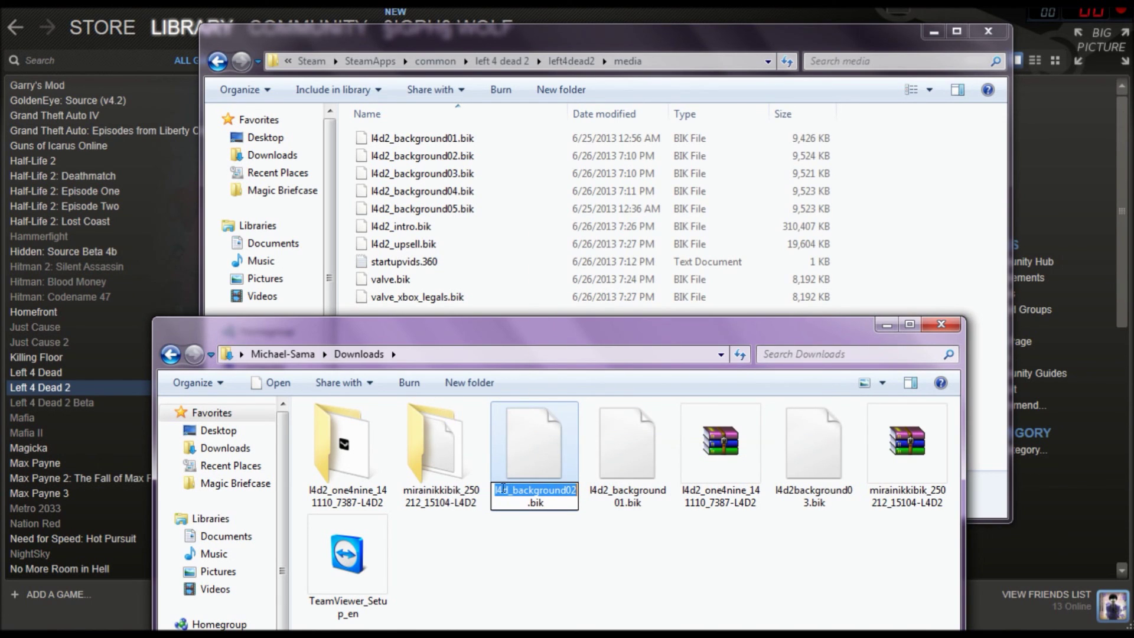
left_click(508, 491)
type("2")
key("Return")
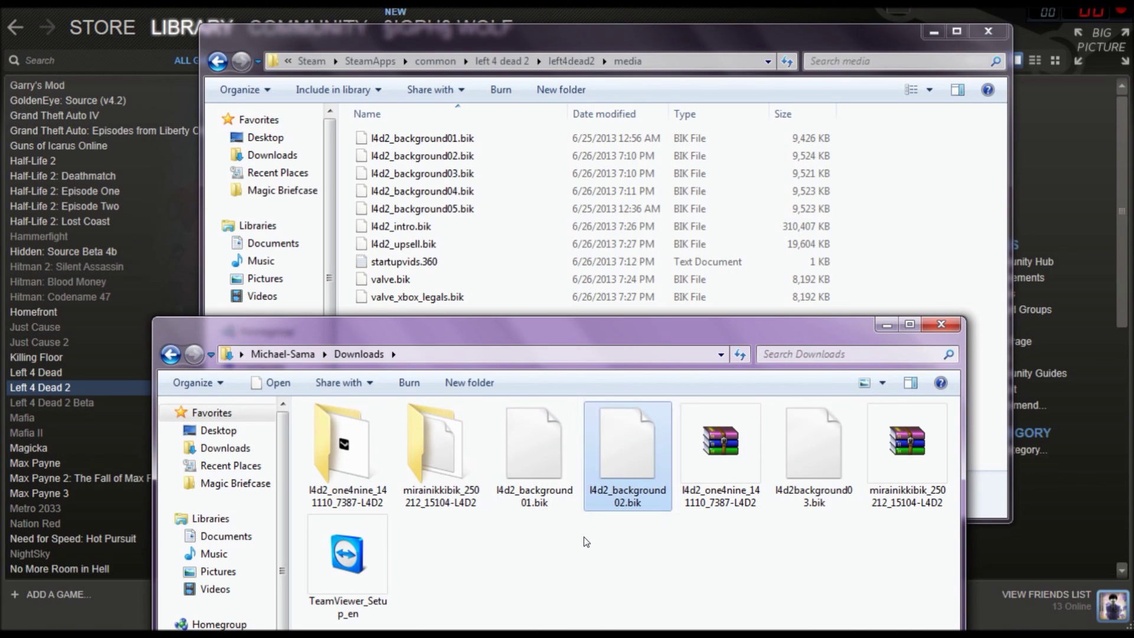
left_click(586, 542)
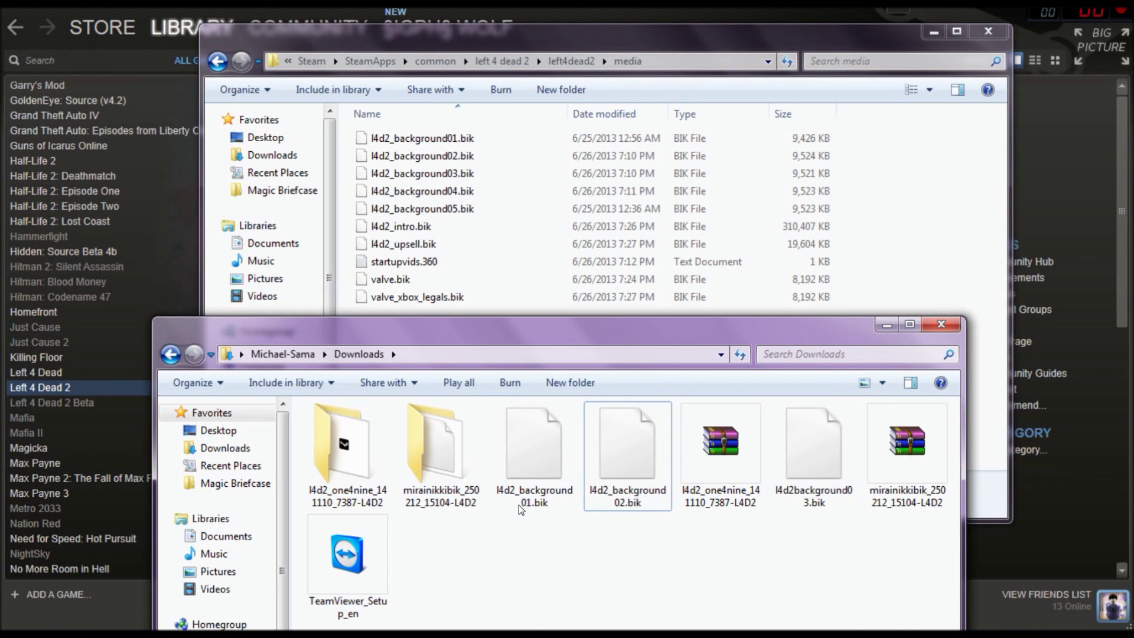
Step: Rename l4d2background03.bik to l4d2_background03.bik and paste another mirainikki.bik copy
right_click(843, 492)
left_click(901, 449)
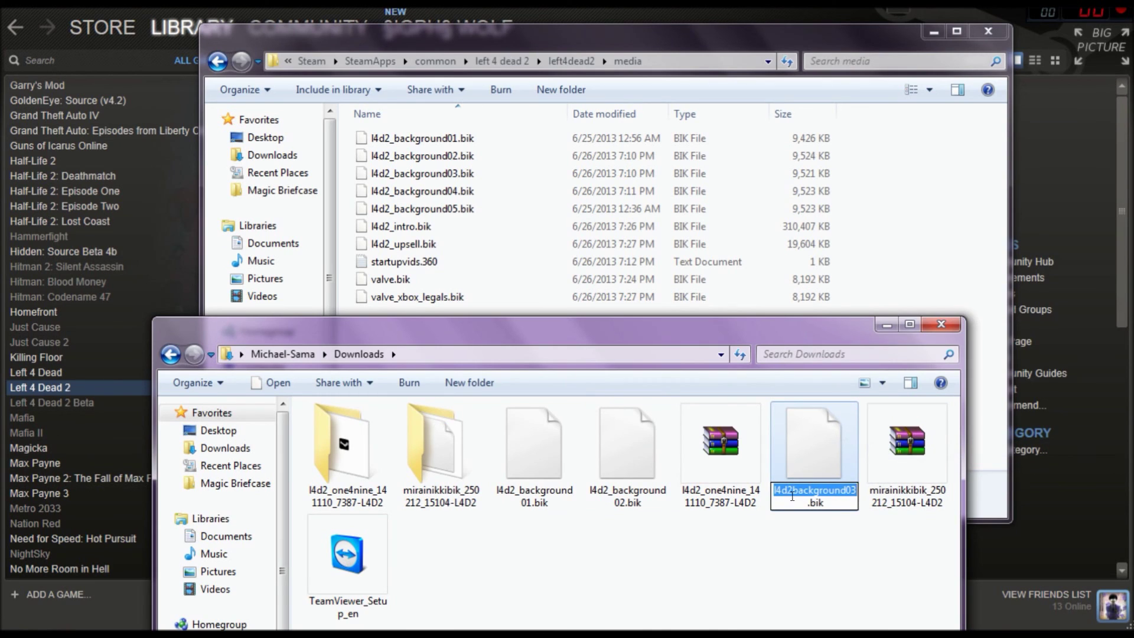
key("End")
type("_")
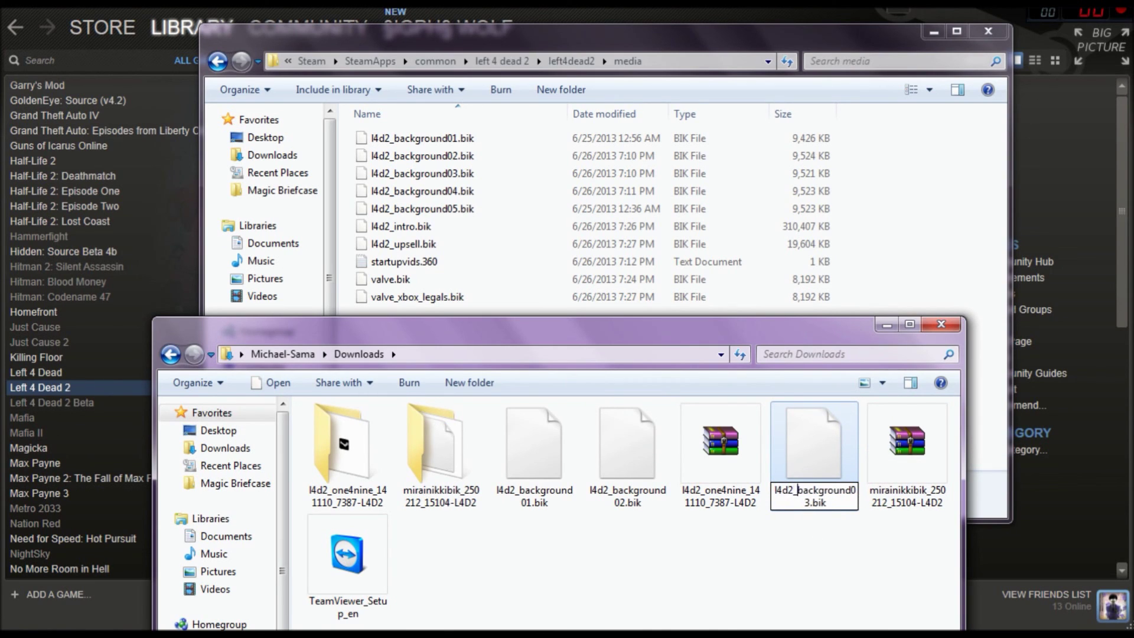
key("Return")
left_click(821, 525)
key("ctrl+v")
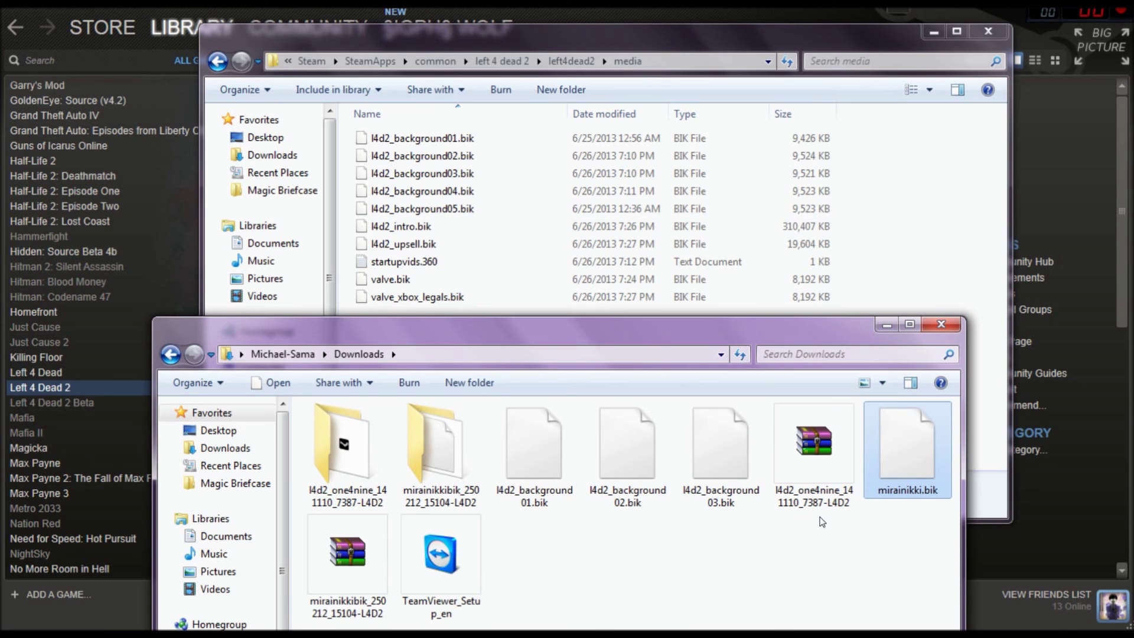
Step: Rename the fresh mirainikki.bik copy to l4d2_background04.bik and paste one more copy
right_click(909, 471)
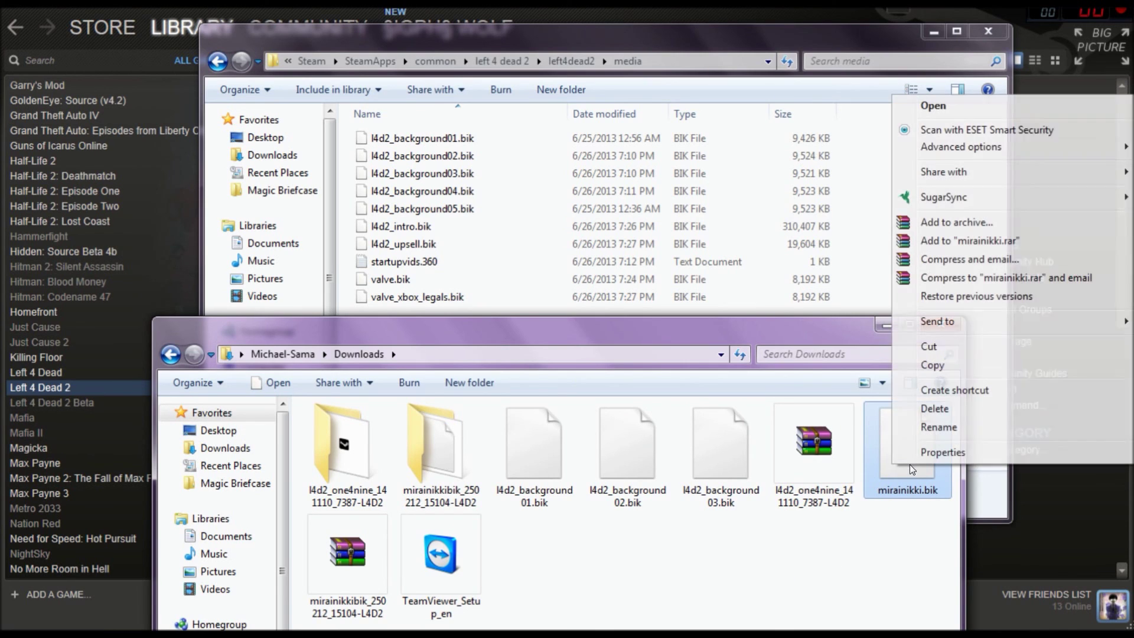
left_click(944, 430)
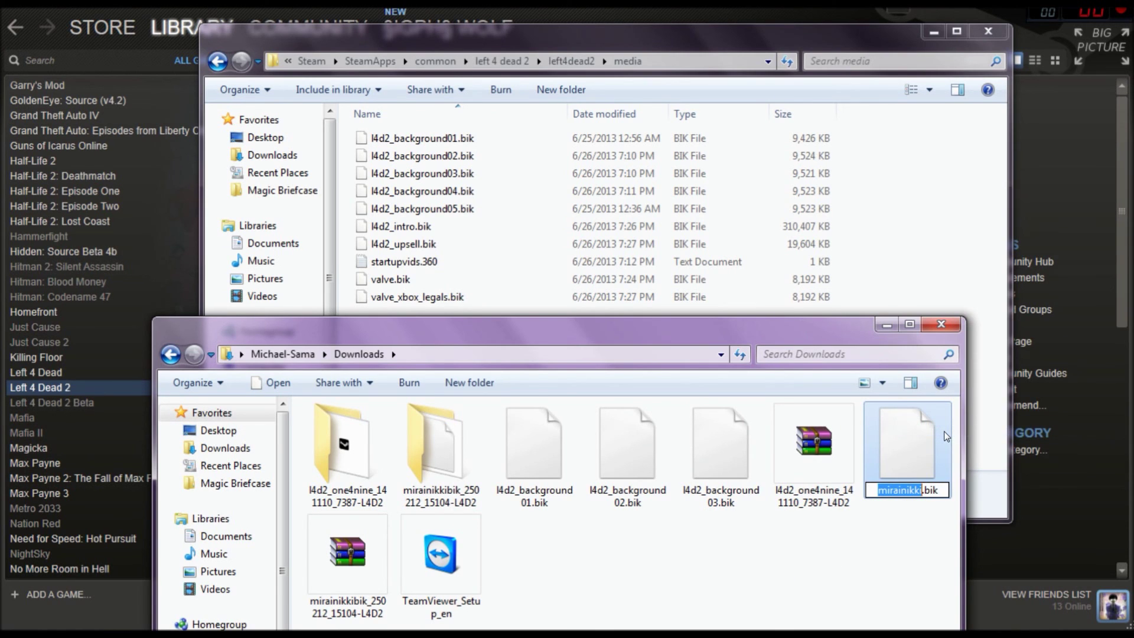
type("l4d2")
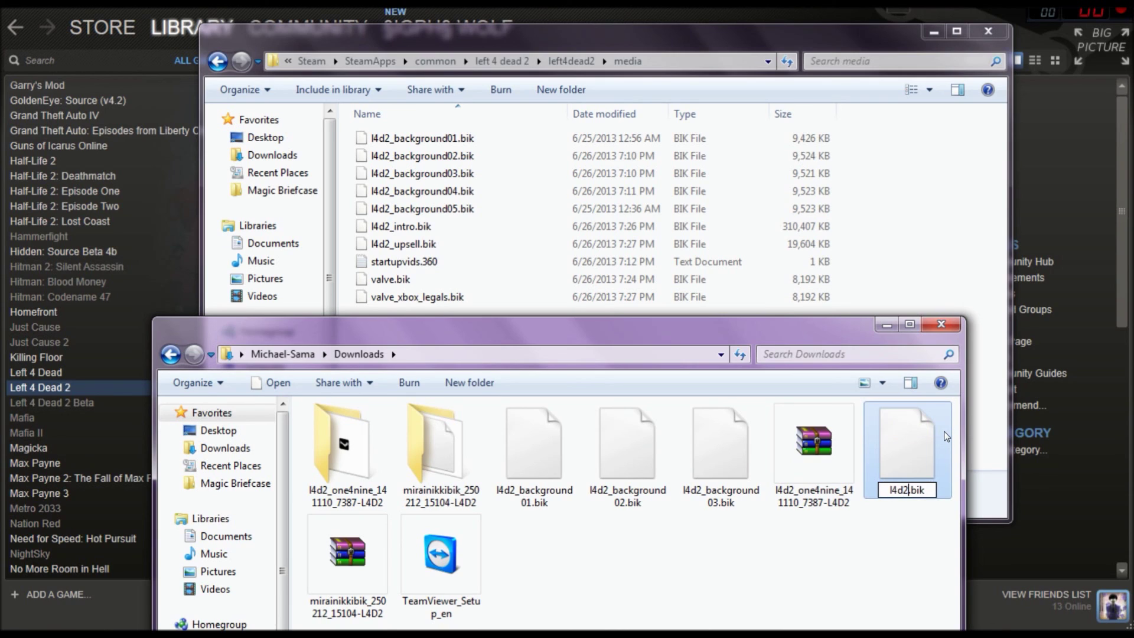
type("_background")
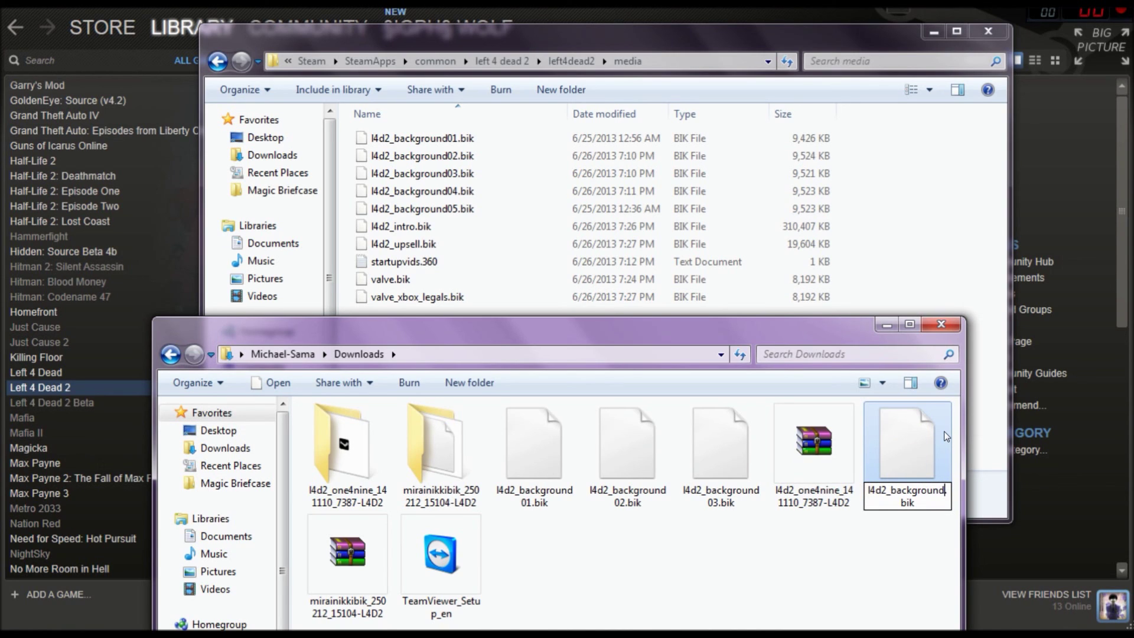
type("03")
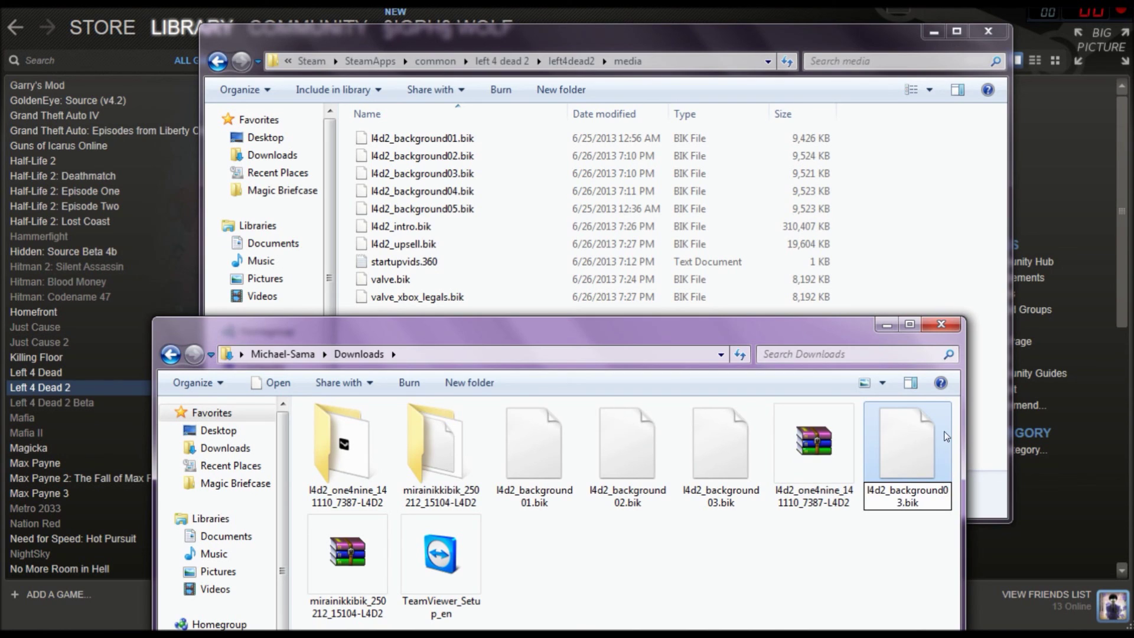
key("BackSpace")
type("4")
key("Return")
key("ctrl+v")
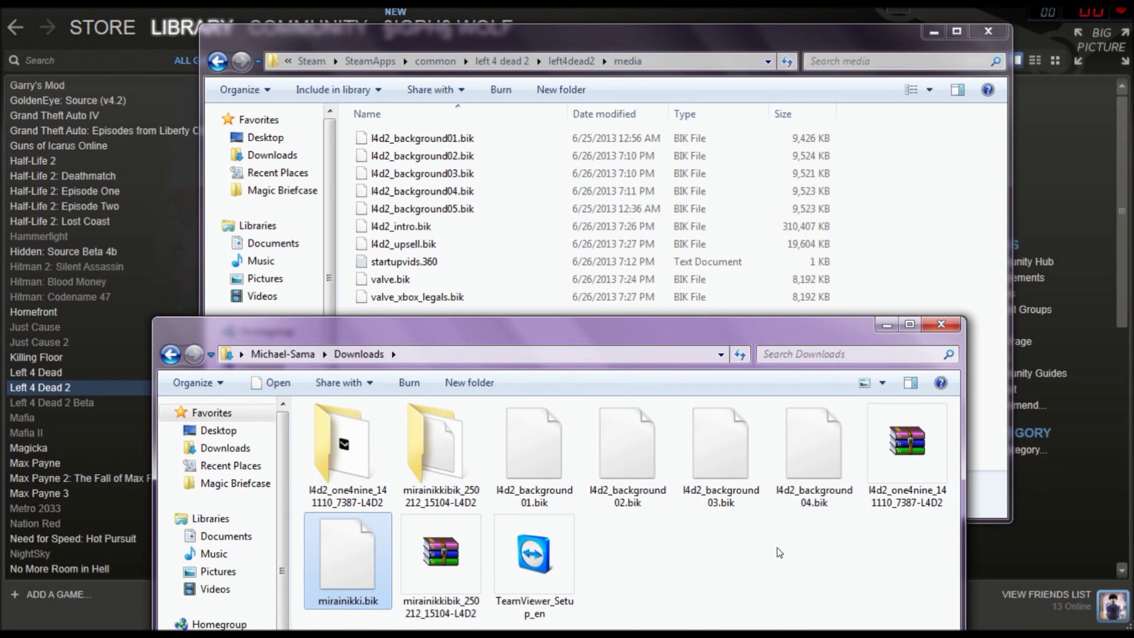
Step: Rename the last mirainikki.bik copy to l4d2_background05.bik
right_click(362, 555)
left_click(412, 521)
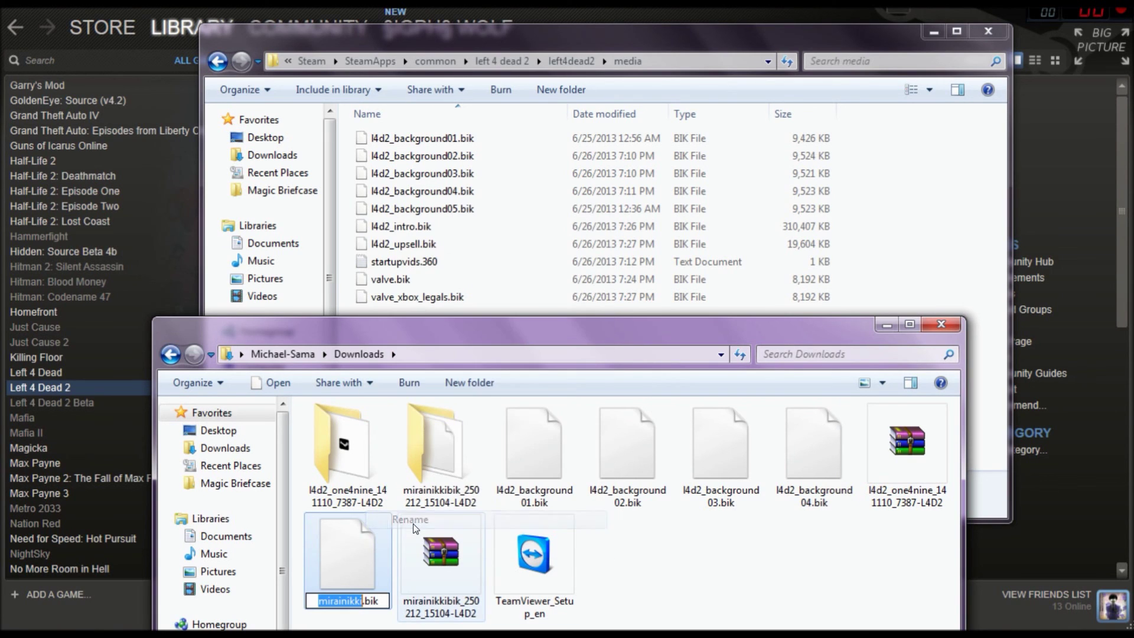
type("l")
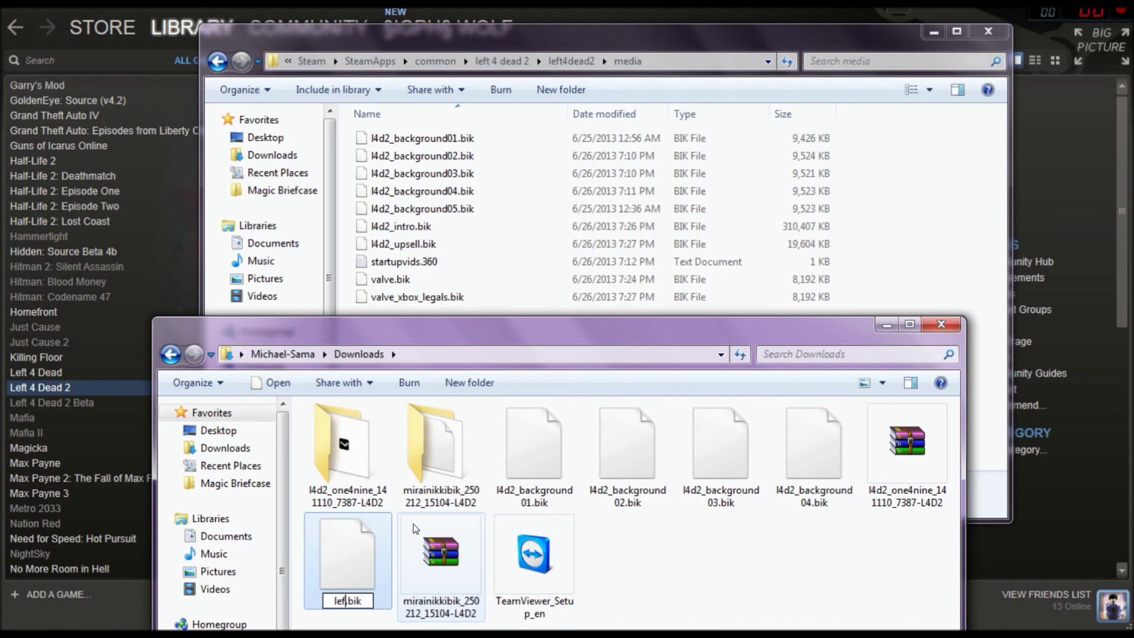
type("4d2_backgroun")
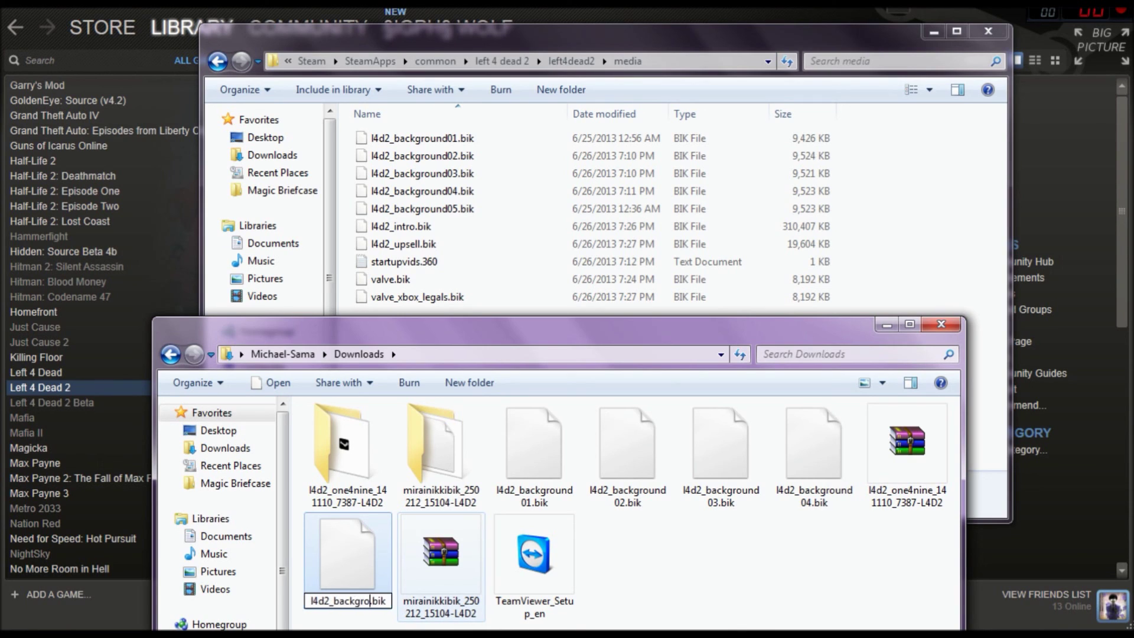
type("d05")
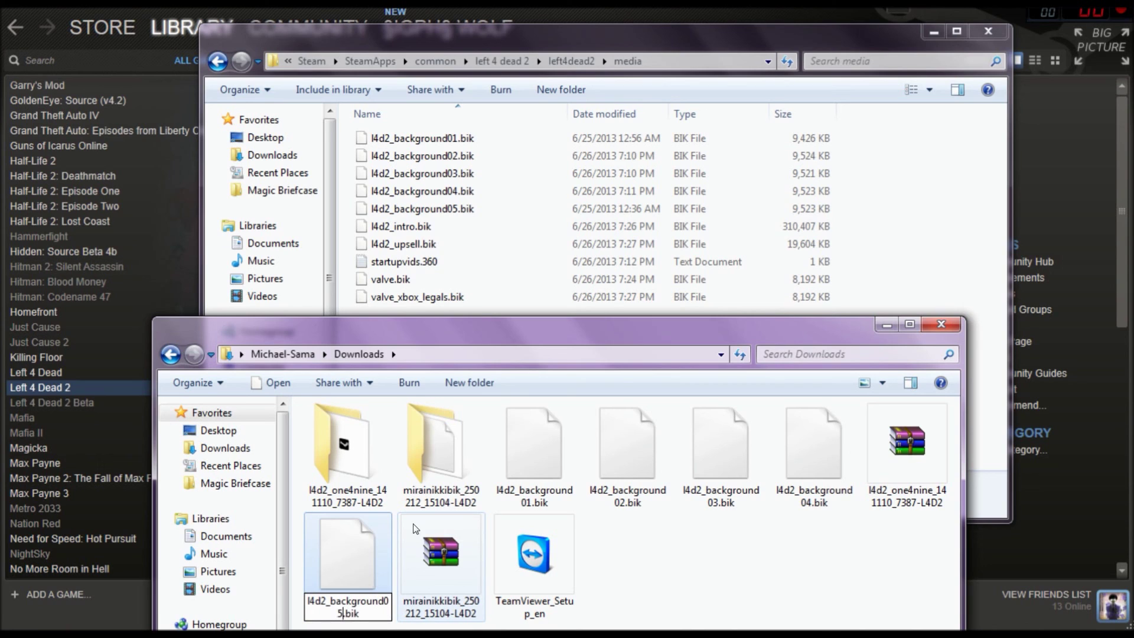
key("Return")
left_click(779, 601)
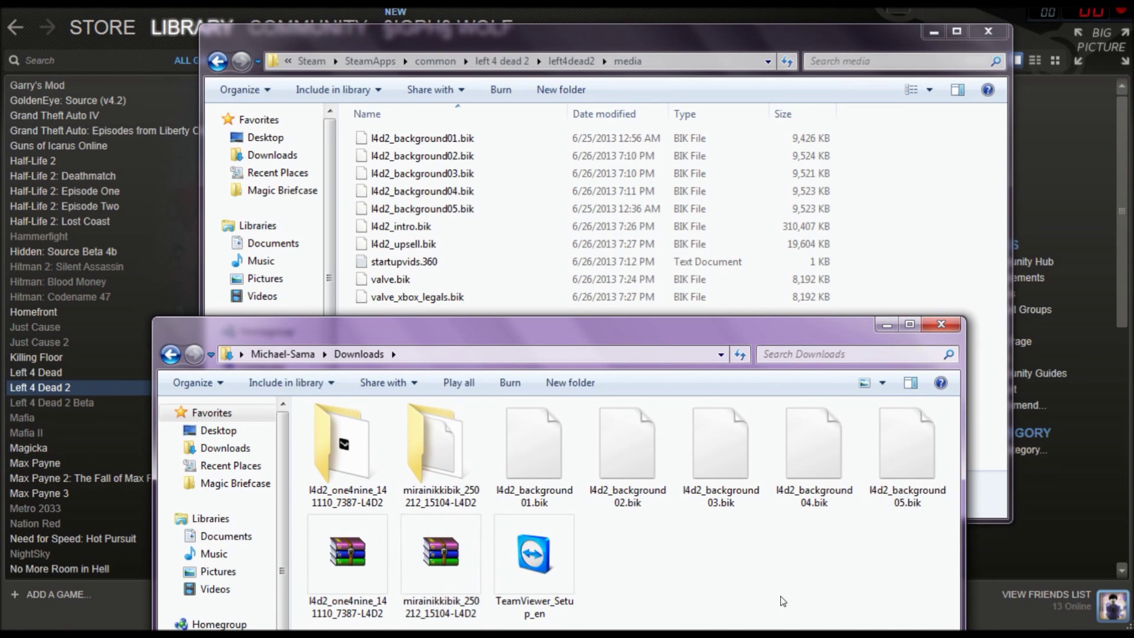
Step: Cut the five original l4d2_background01–05.bik files from the media folder
left_click_drag(842, 214, 473, 137)
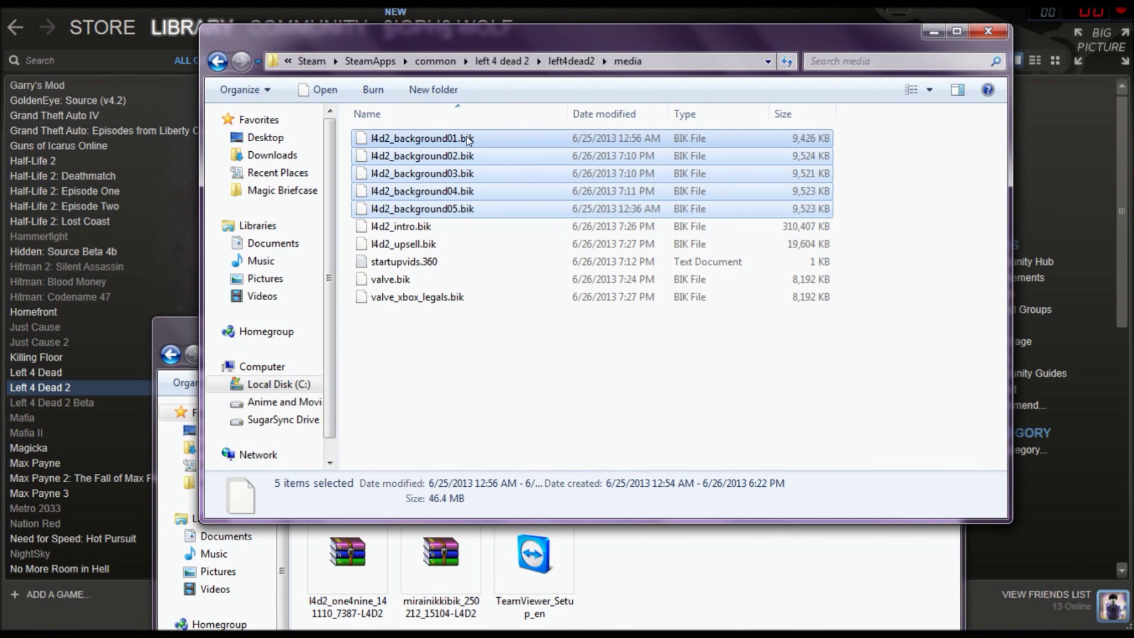
left_click(436, 208)
right_click(435, 208)
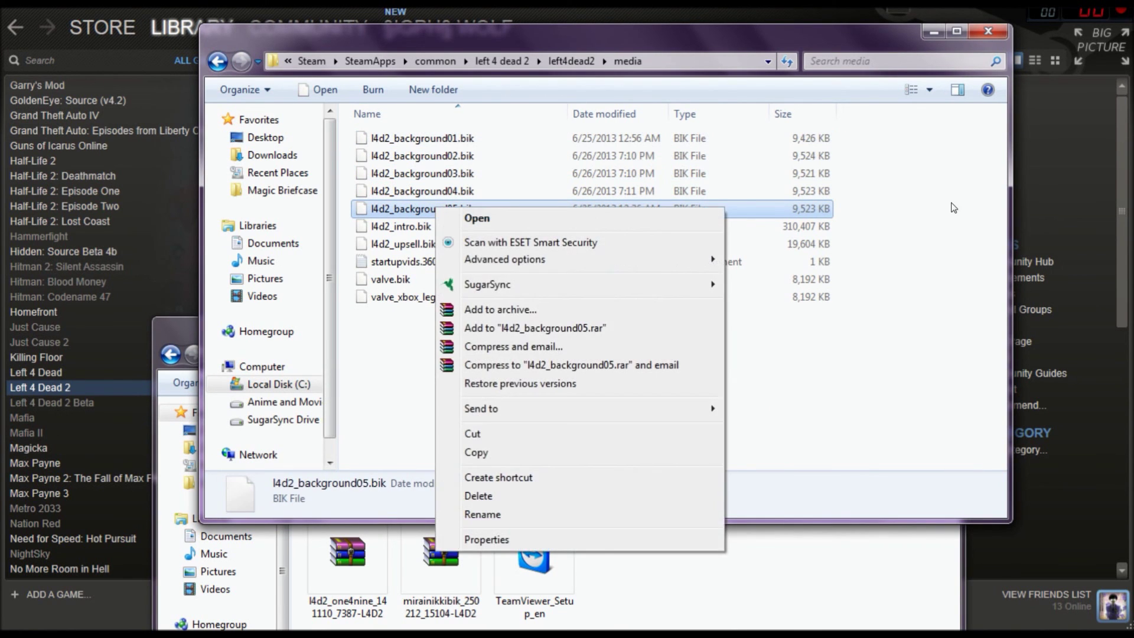
left_click(846, 211)
left_click_drag(846, 211, 537, 130)
right_click(528, 136)
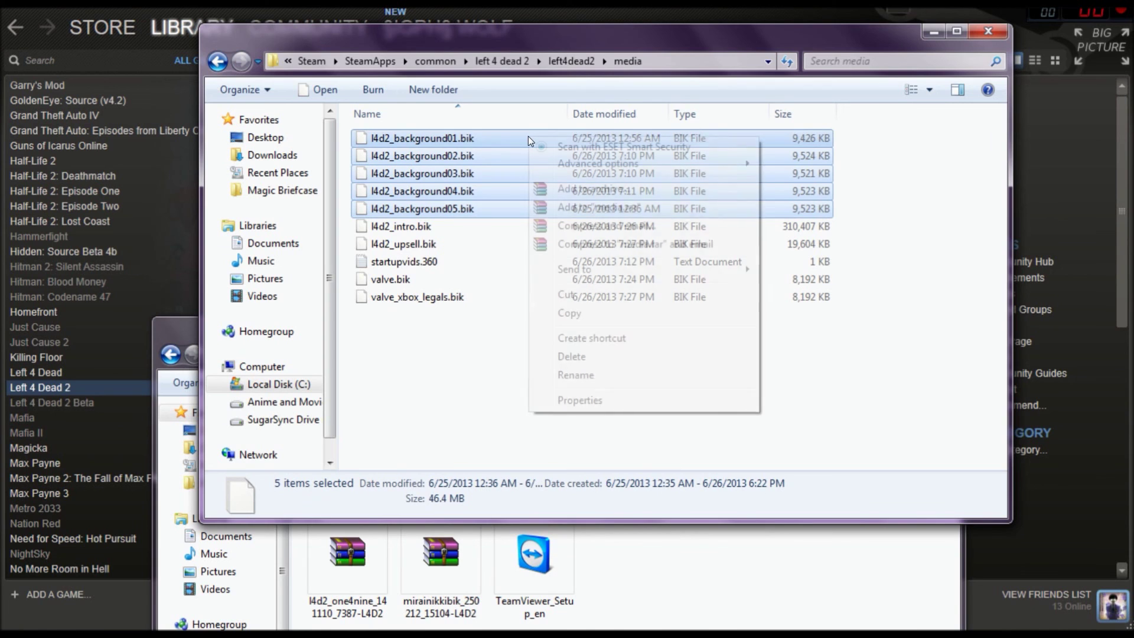
left_click(600, 293)
Step: Create a 'Left 4 Dead 2 Background Backup' folder in media and paste the five originals into it
right_click(912, 301)
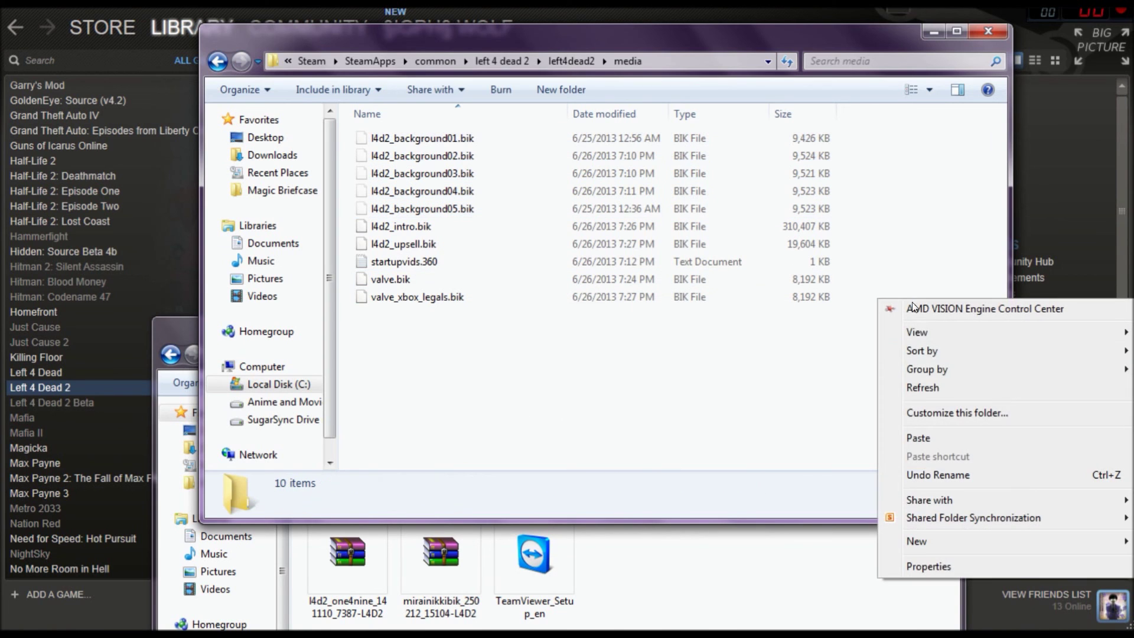
mouse_move(917, 542)
left_click(759, 299)
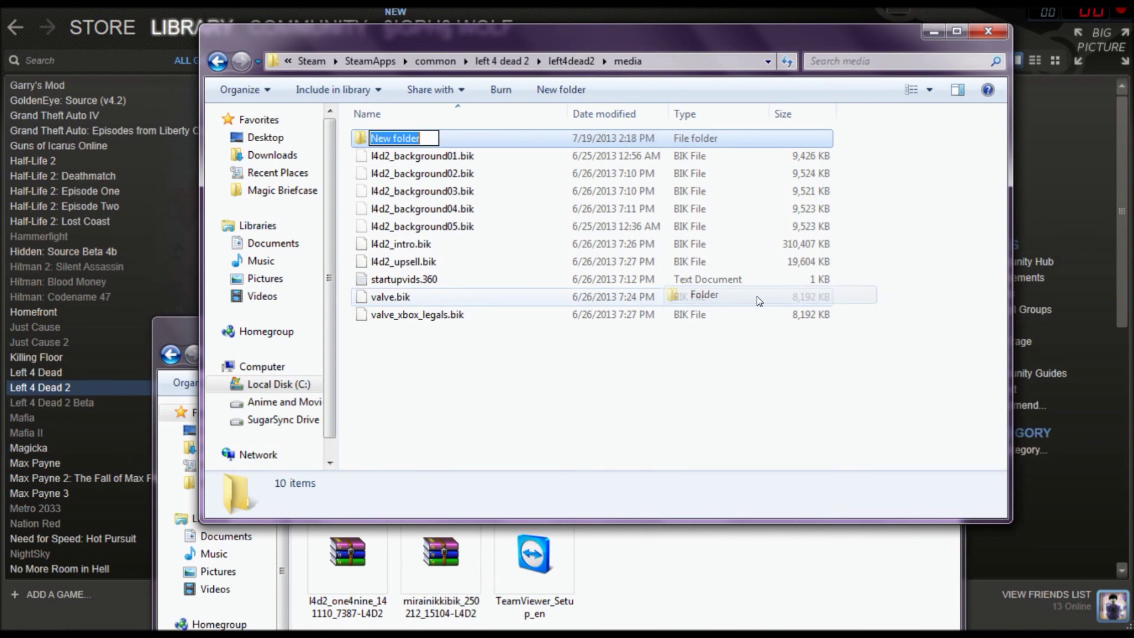
type("Le")
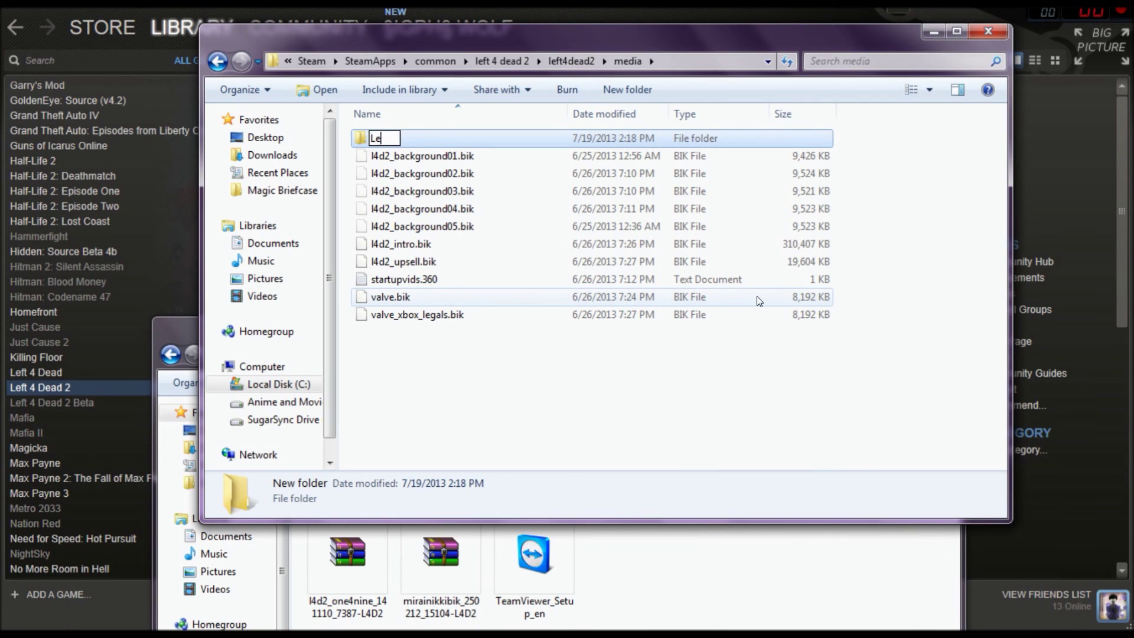
type("reft 4 Dead ")
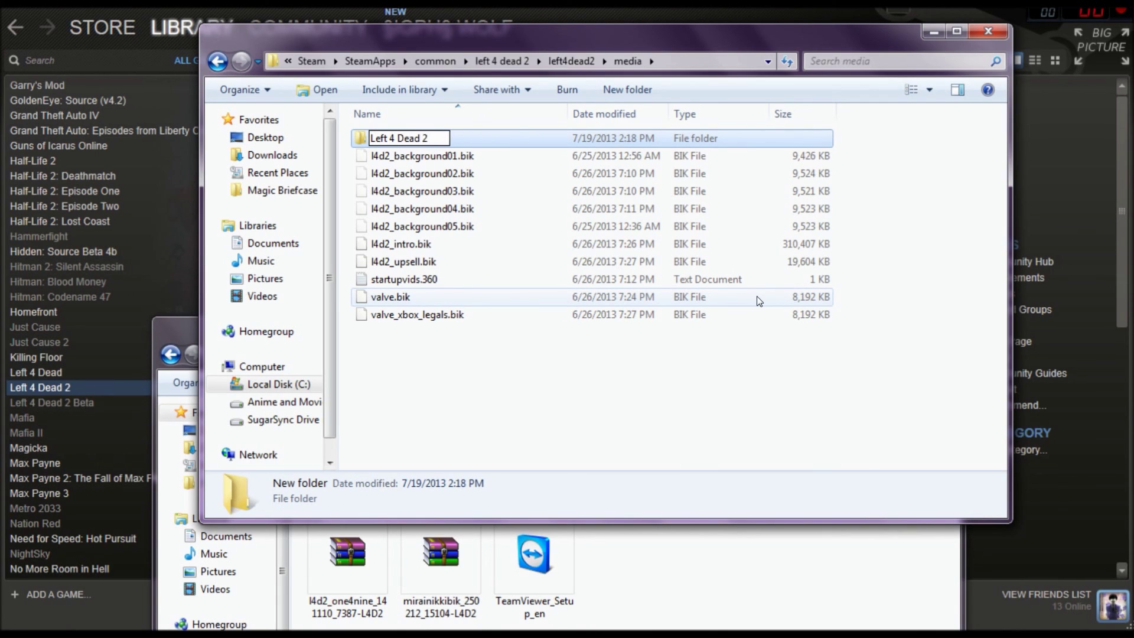
type("2 Background Backup")
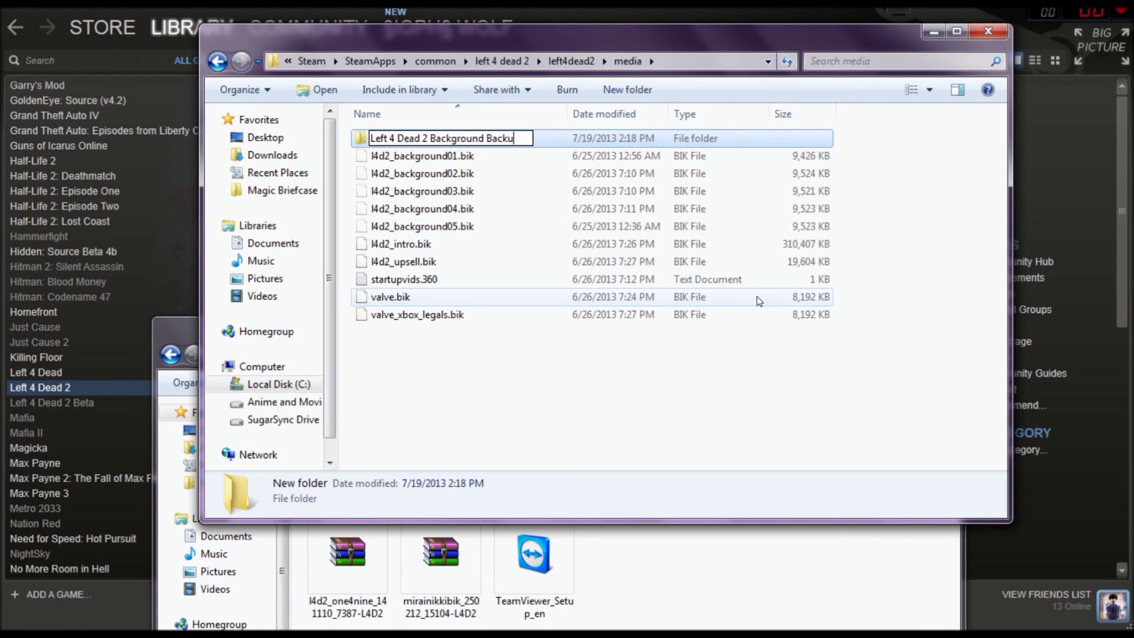
key("Return")
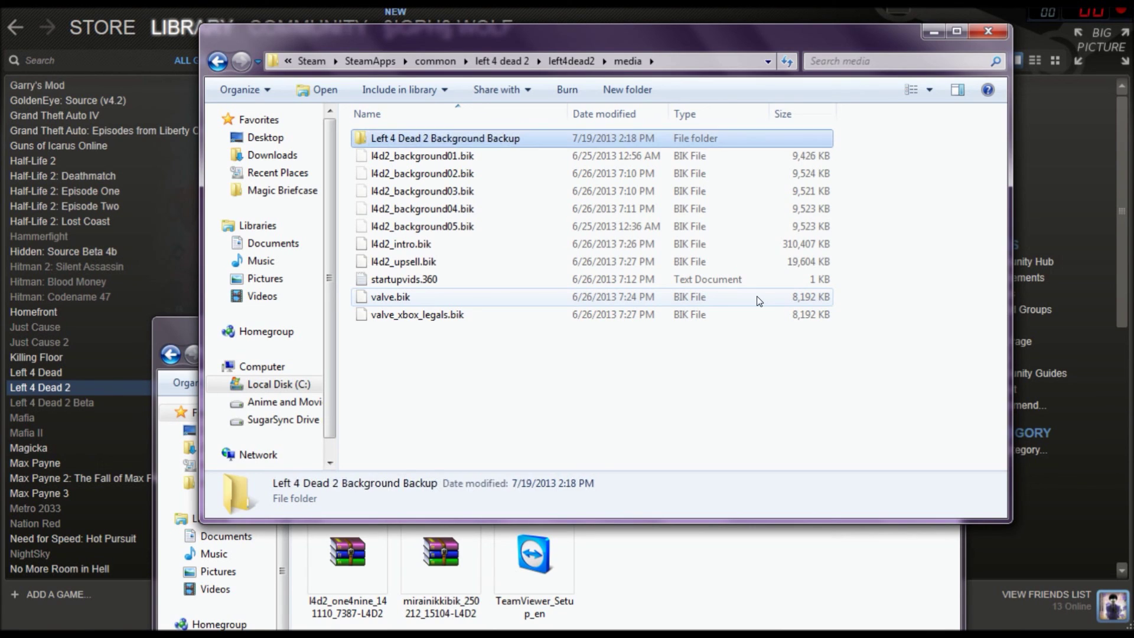
key("Return")
key("ctrl+v")
left_click(823, 253)
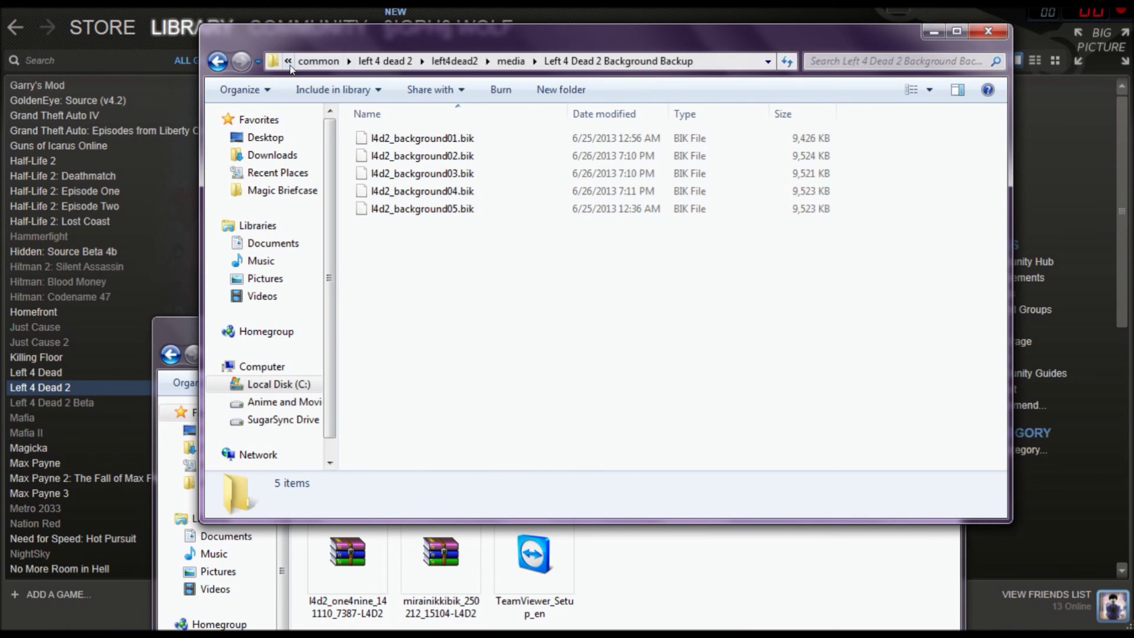
left_click(217, 60)
Step: Drag the five new l4d2_background01–05.bik files from Downloads into media, then close Downloads
left_click(761, 571)
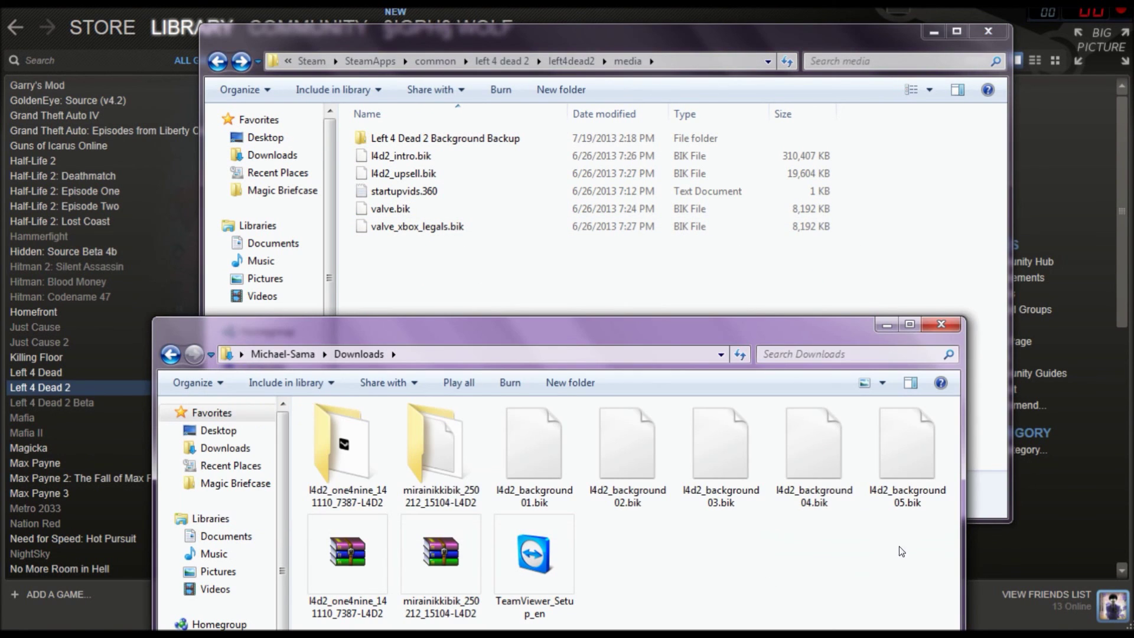
left_click_drag(919, 519, 561, 425)
left_click(546, 557, "ctrl")
left_click_drag(534, 466, 503, 285)
left_click(572, 572)
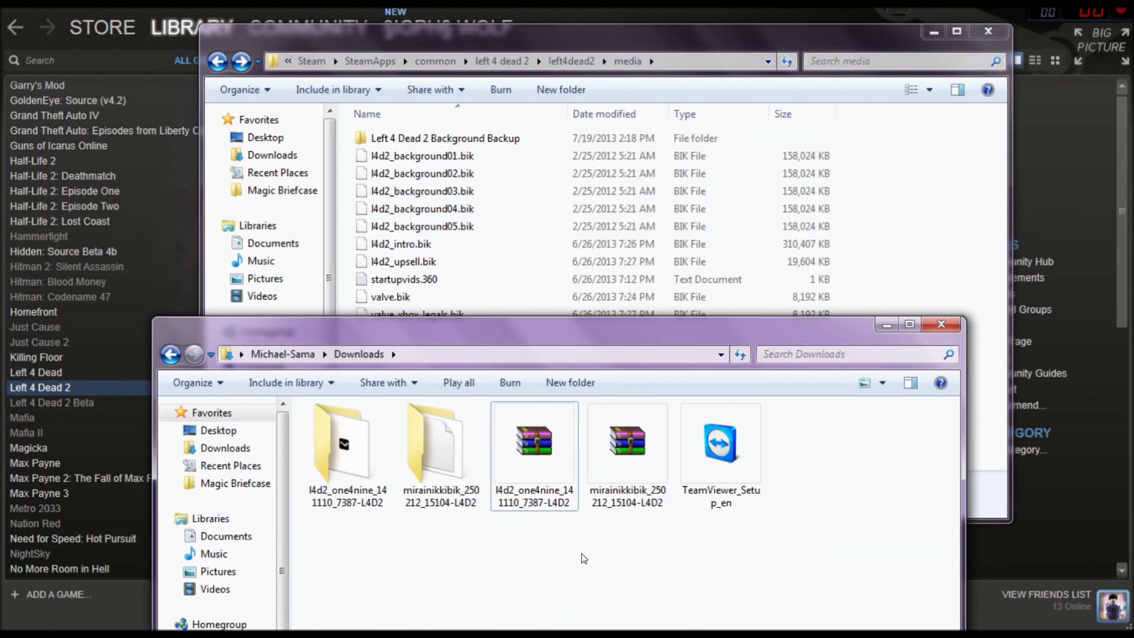
left_click(943, 324)
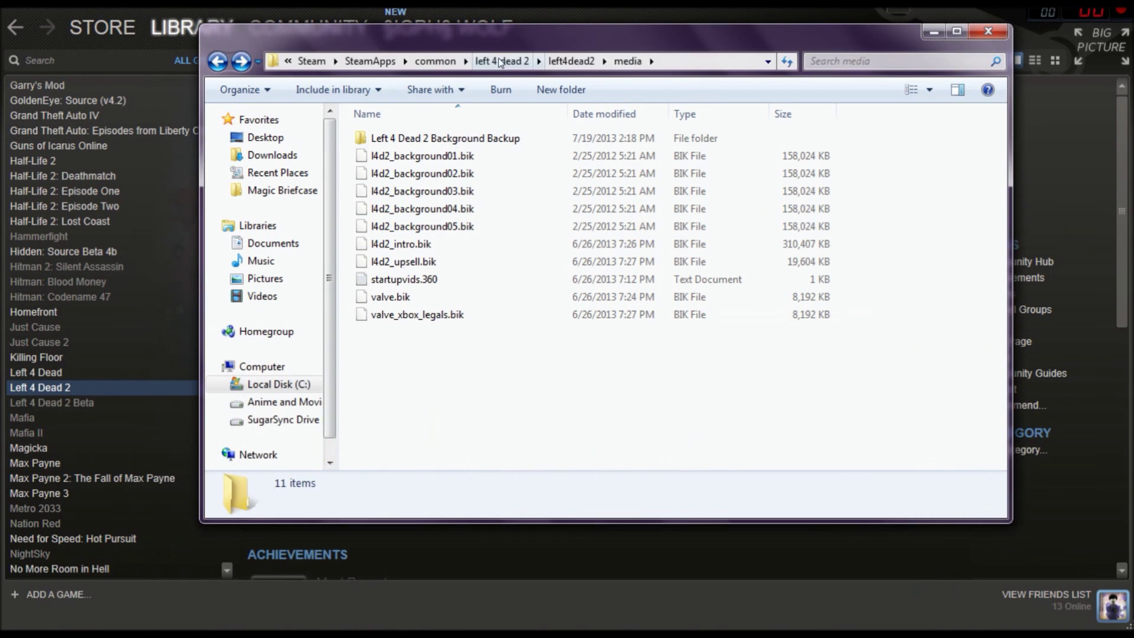
left_click(500, 61)
Step: Navigate into left4dead2\sound\music and locate the l4d2BLOCKING folder
left_click(431, 419)
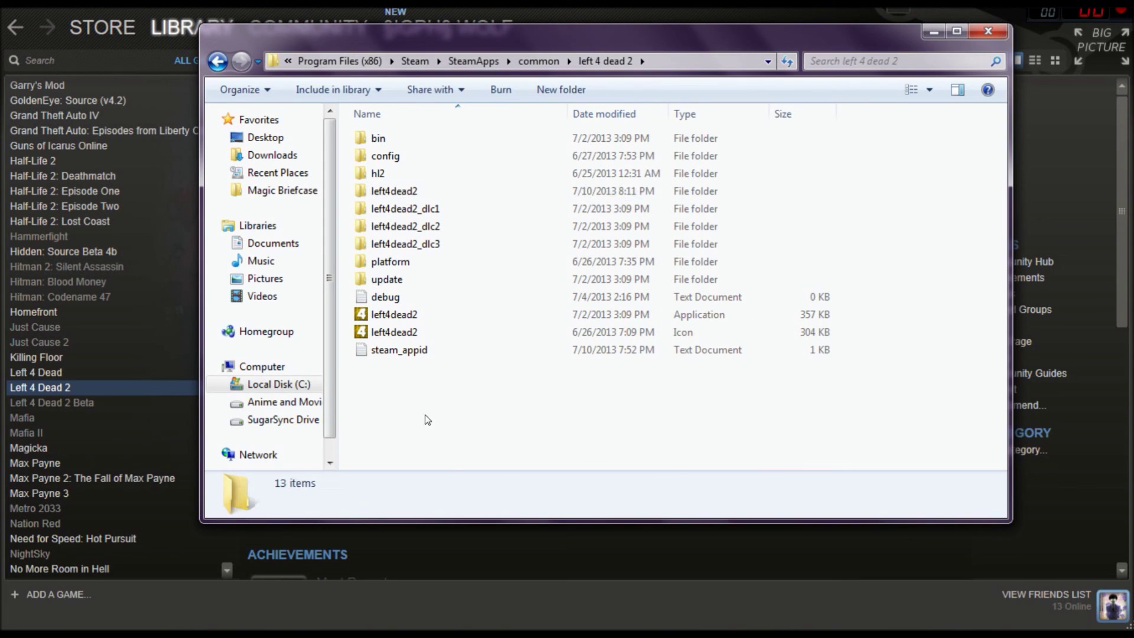
double_click(437, 192)
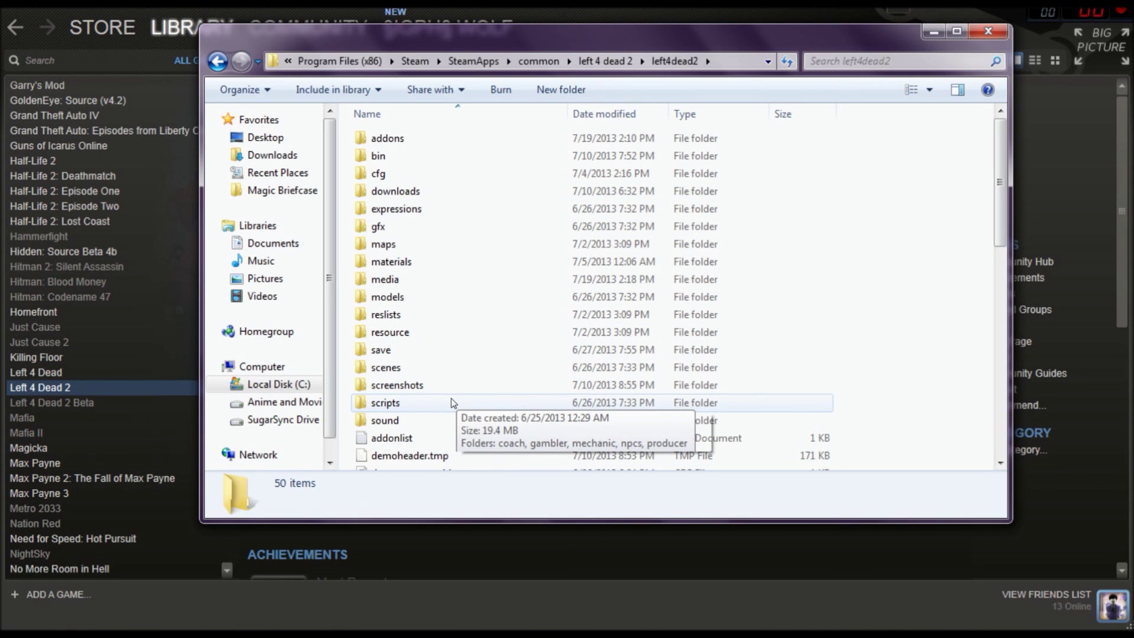
left_click(427, 425)
double_click(429, 427)
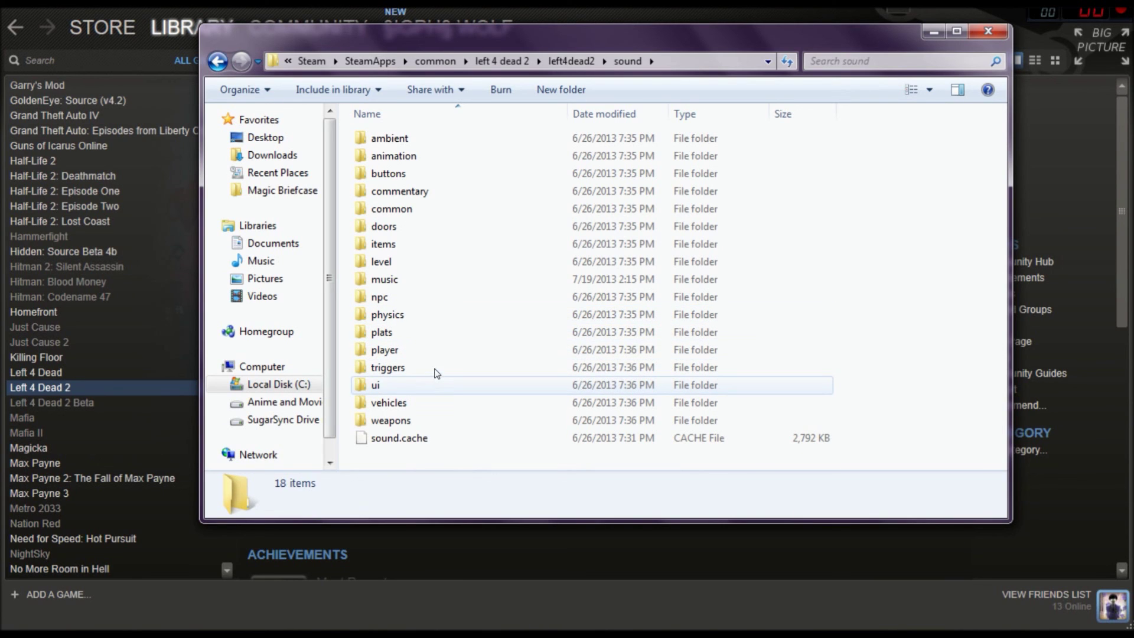
double_click(385, 279)
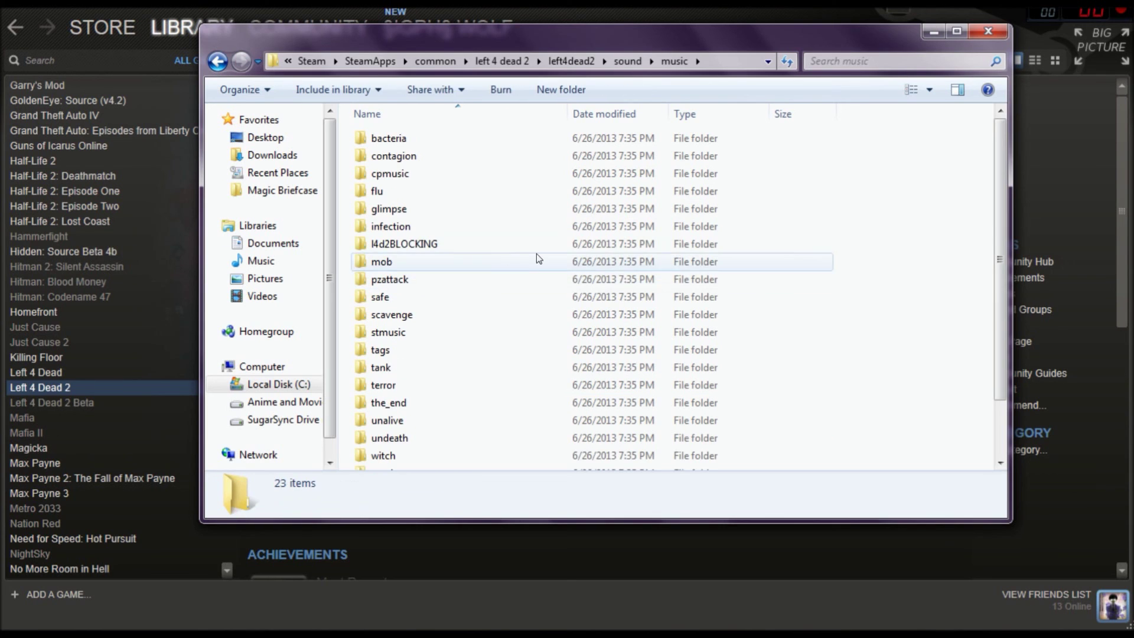
scroll(512, 260, "down", 2)
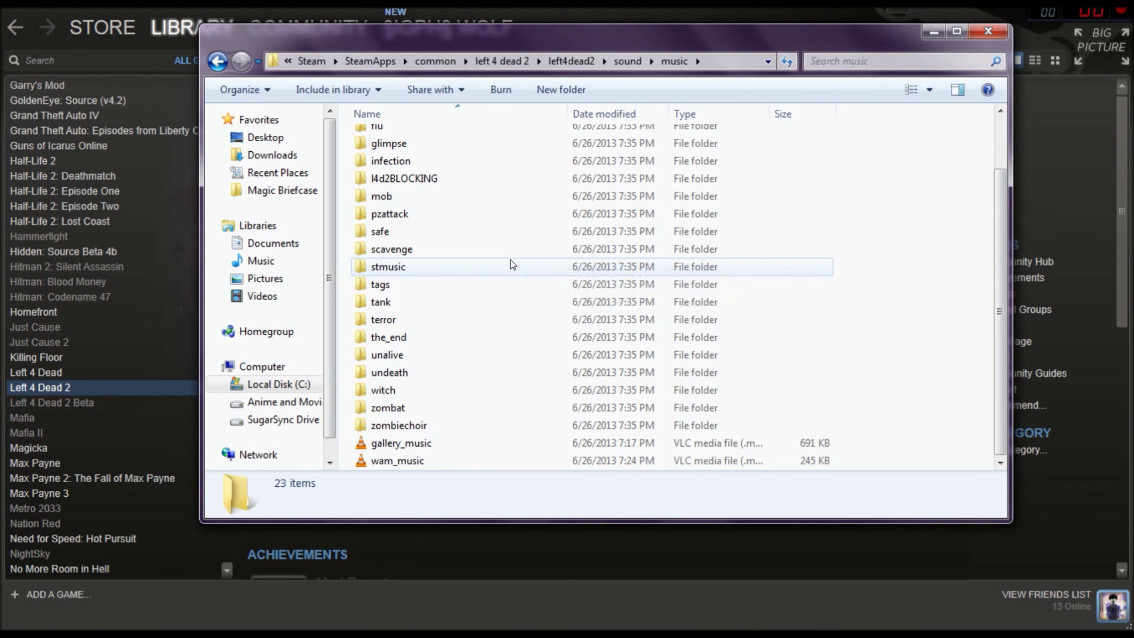
scroll(455, 239, "up", 1)
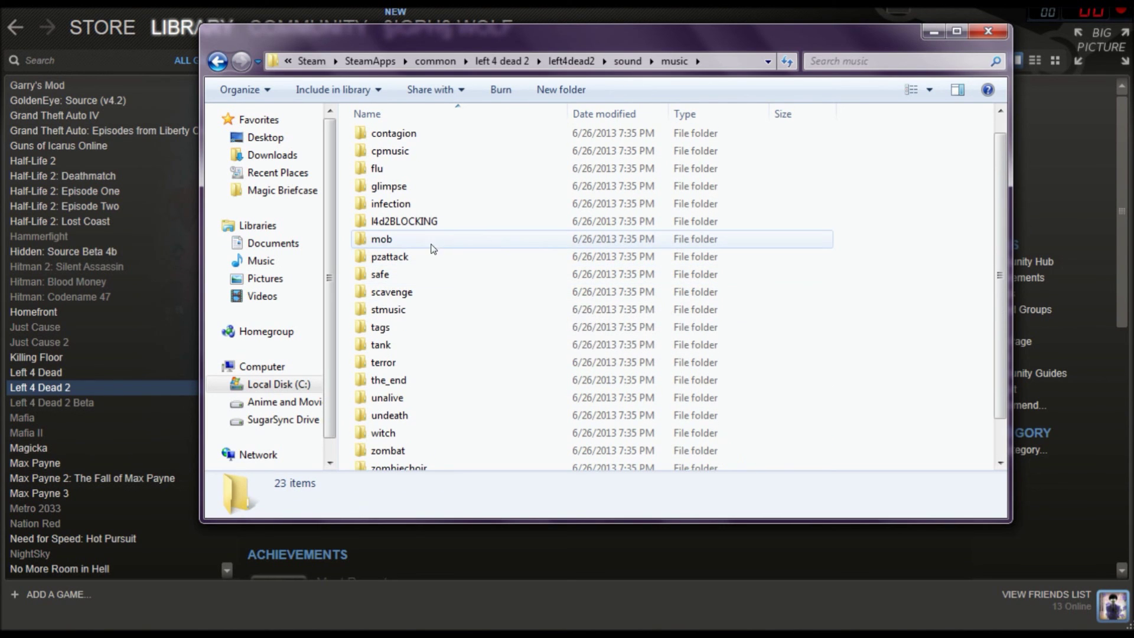
mouse_move(421, 225)
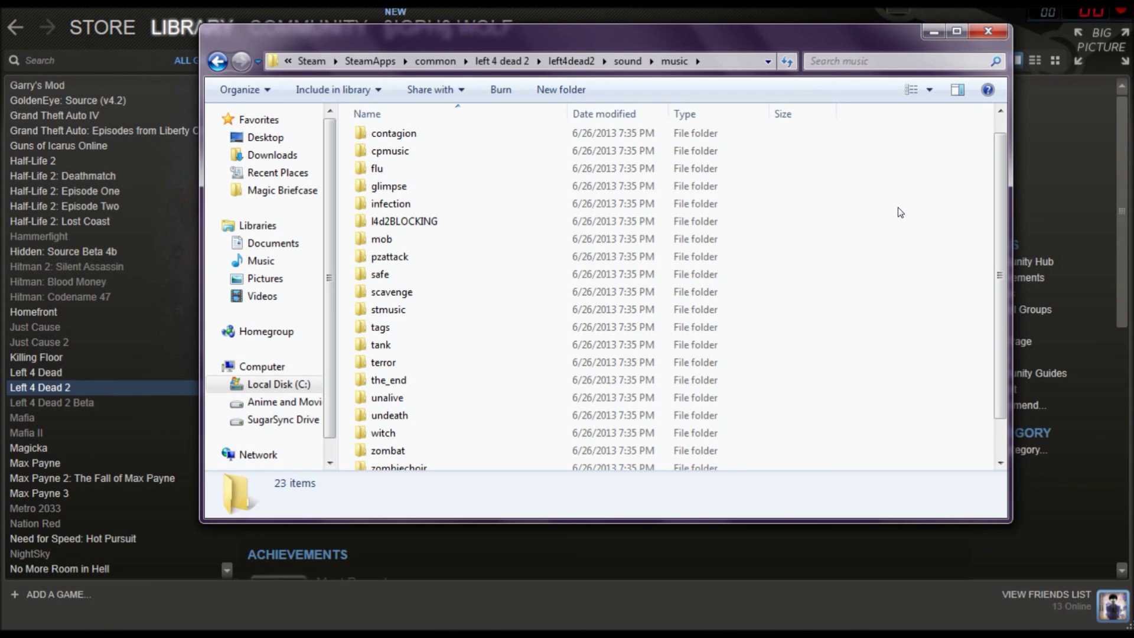
Step: Rename the l4d2BLOCKING folder in sound\music by trimming the end of its name
right_click(434, 221)
left_click(478, 597)
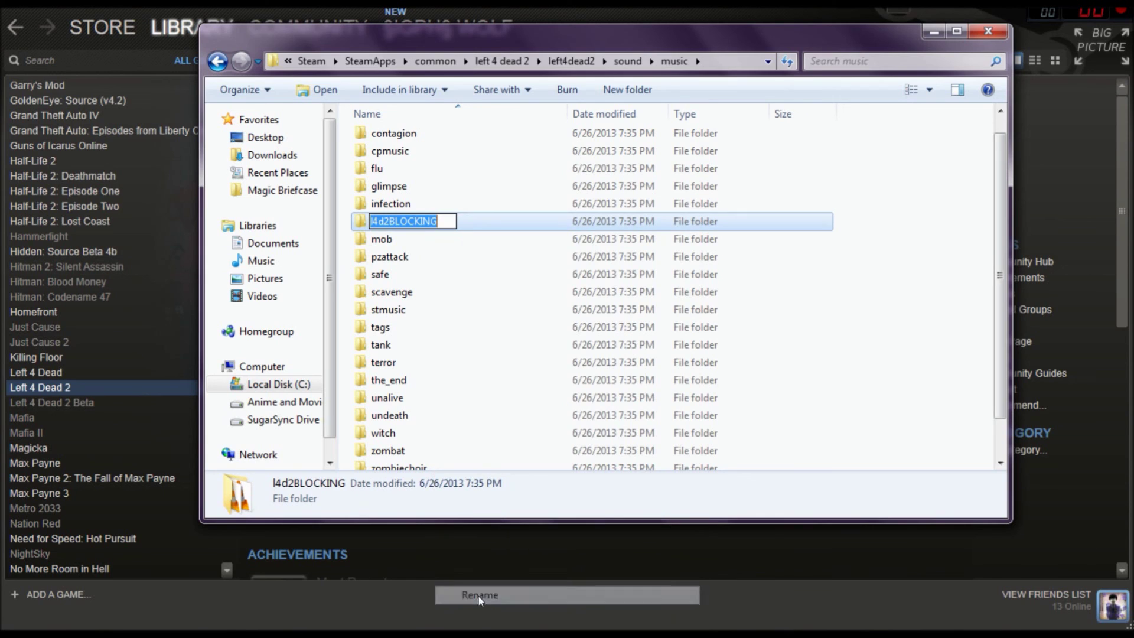
key("End")
key("BackSpace")
key("BackSpace")
key("BackSpace")
key("BackSpace")
key("BackSpace")
key("BackSpace")
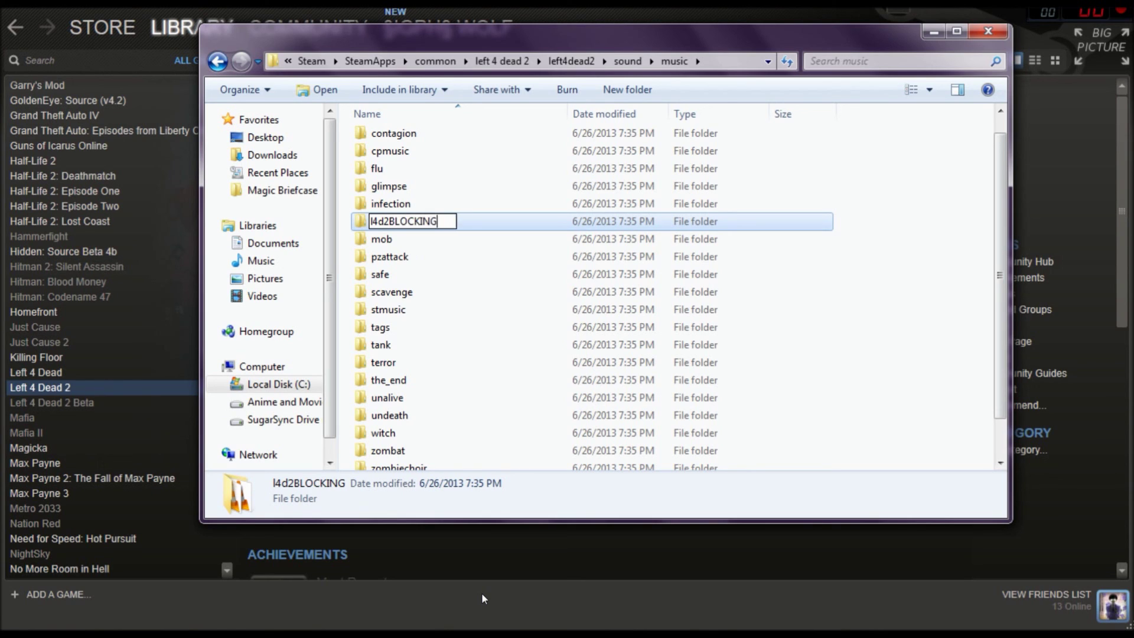
key("Return")
left_click(886, 295)
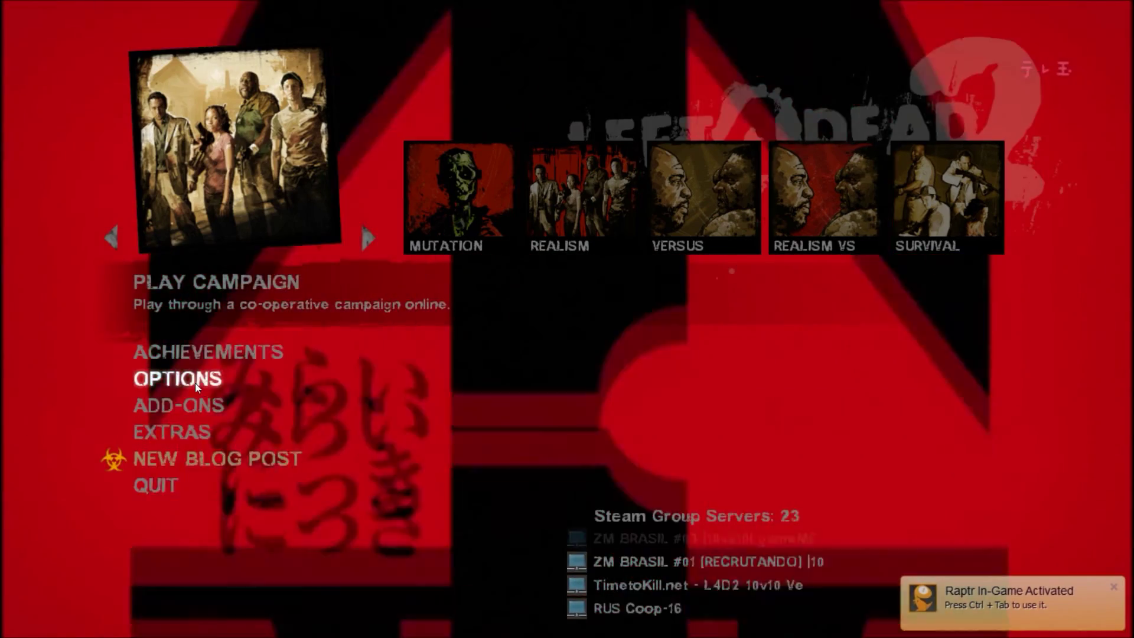
Step: Nudge the GAME VOLUME slider in Audio options slightly lower and confirm with DONE
left_click(197, 387)
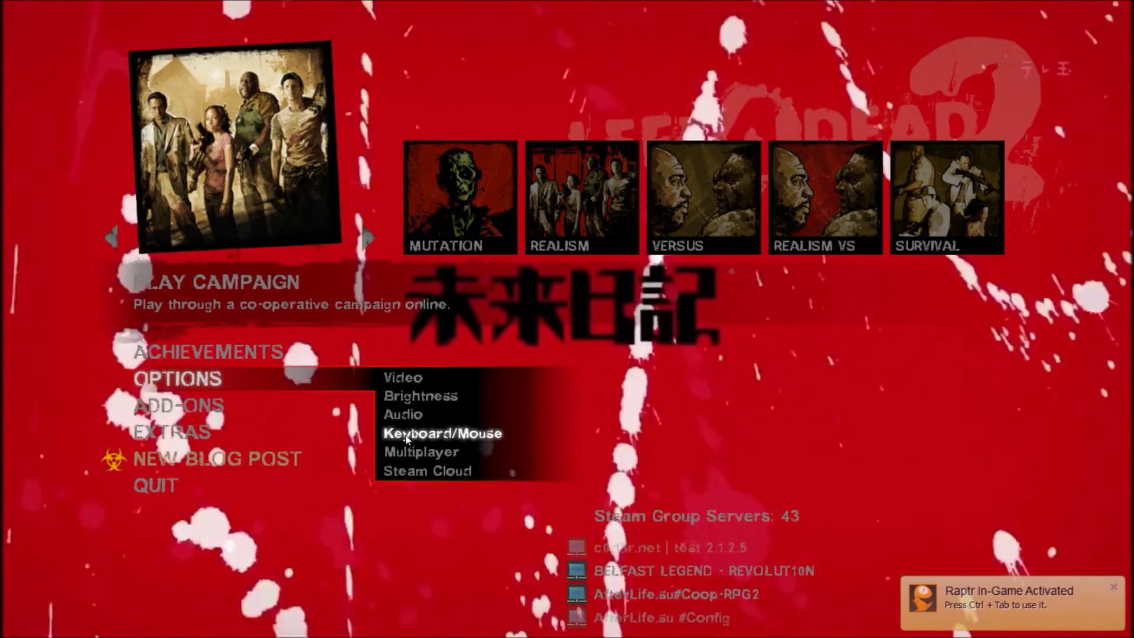
left_click(409, 407)
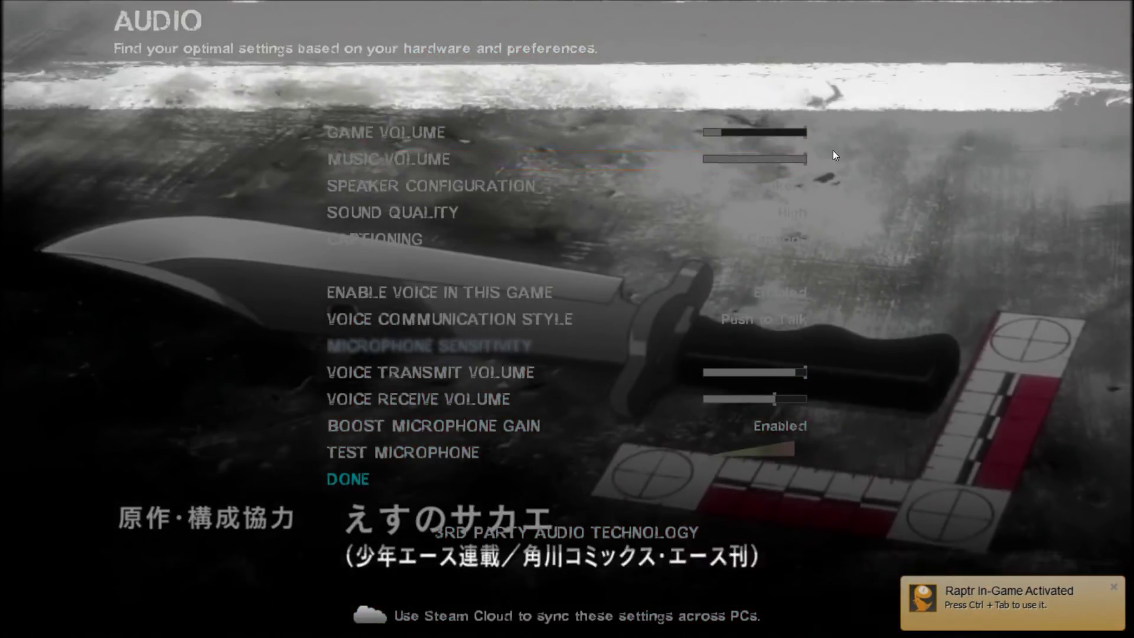
mouse_move(717, 132)
left_mouse_down()
mouse_move(690, 131)
mouse_move(717, 135)
left_mouse_up()
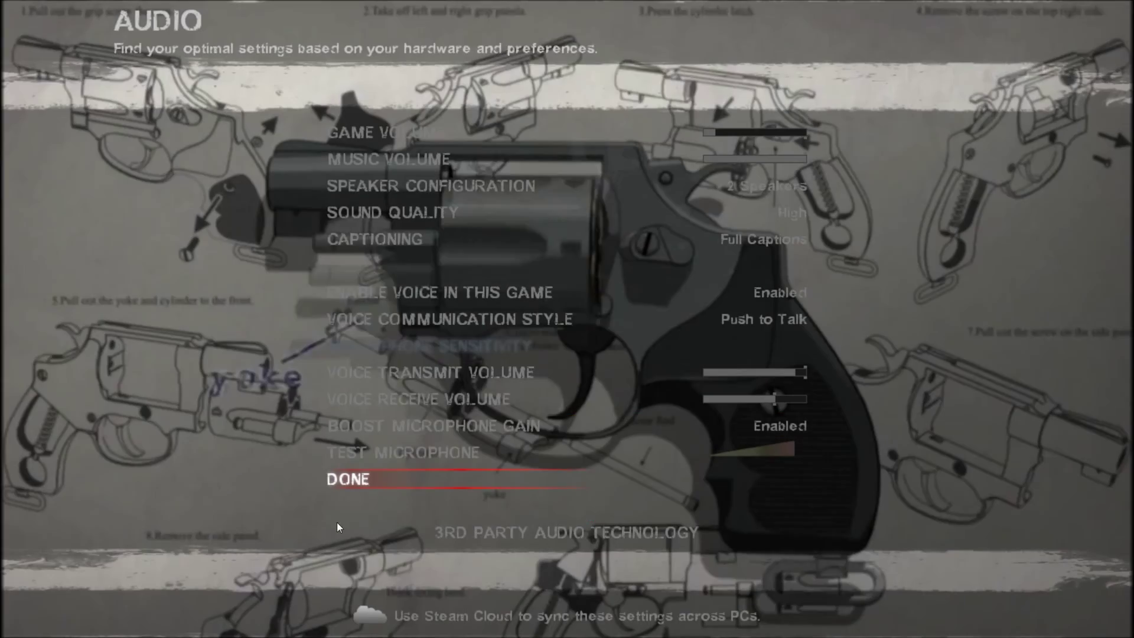
left_click(378, 480)
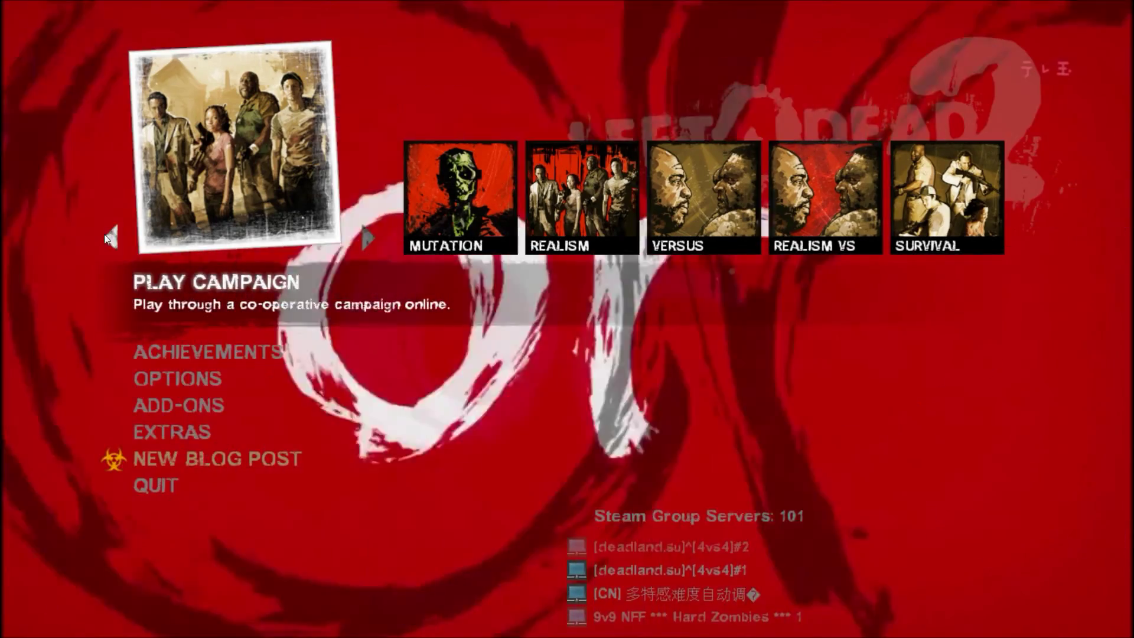
Step: Switch the featured mode to single player, then view the Walking Dead Credits, One 4 Nine and Deadpool add-ons
left_click(109, 238)
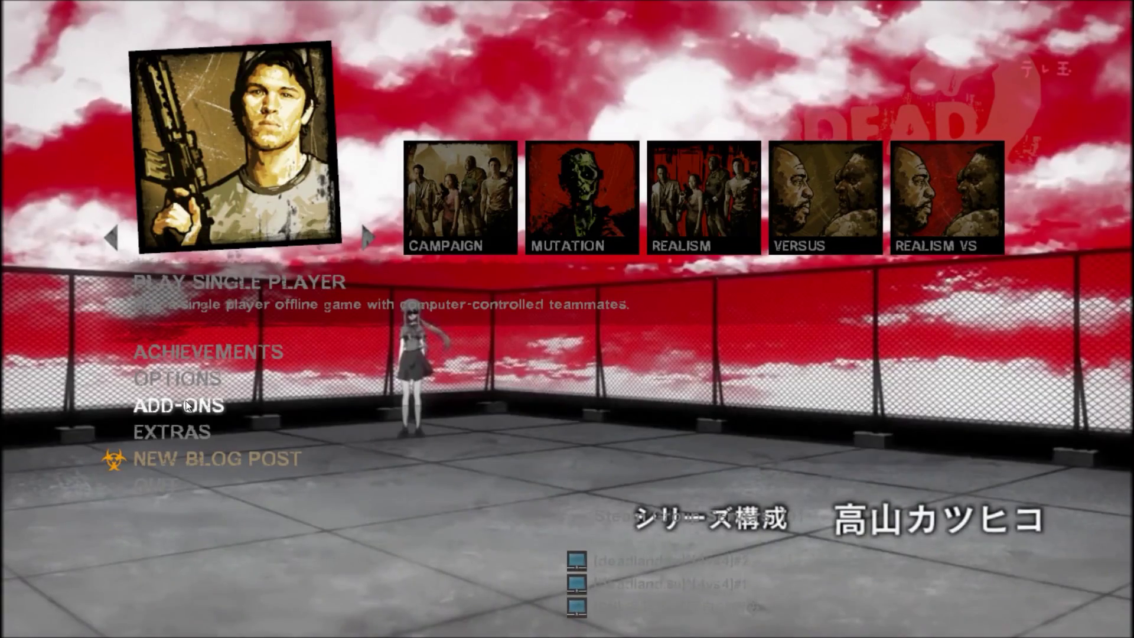
left_click(187, 405)
scroll(371, 299, "down", 1)
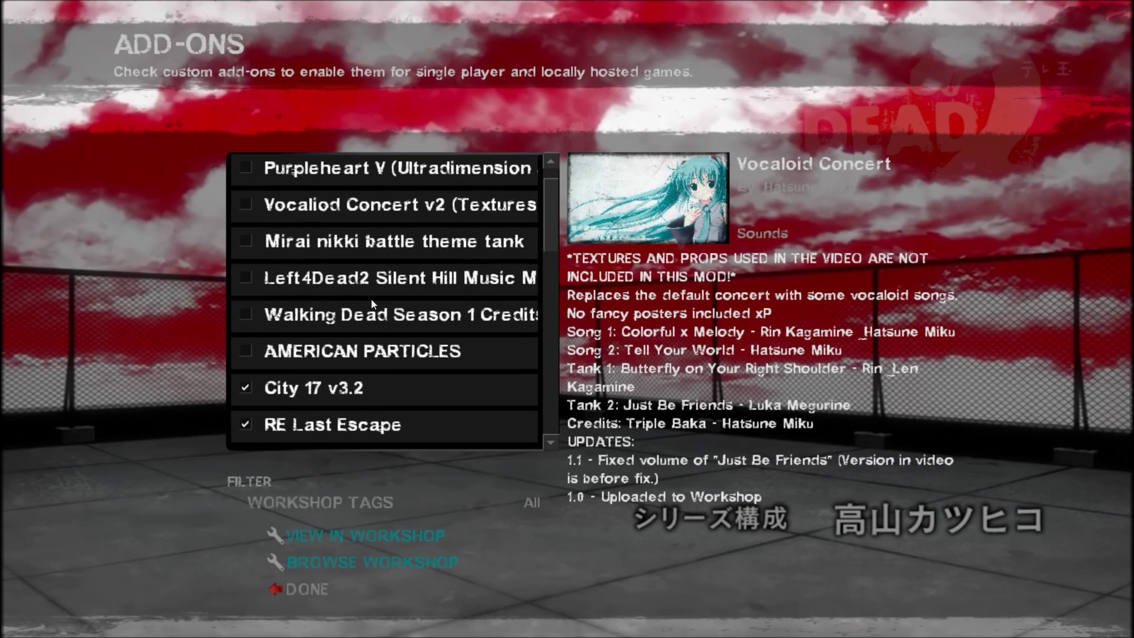
left_click(361, 304)
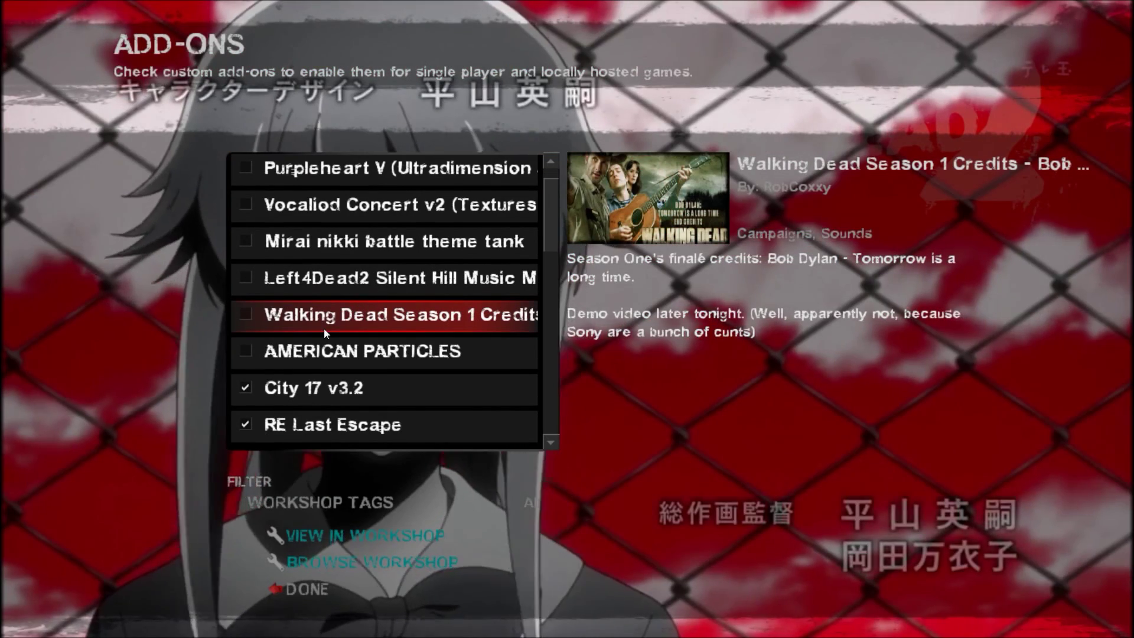
scroll(337, 319, "down", 2)
scroll(338, 324, "down", 4)
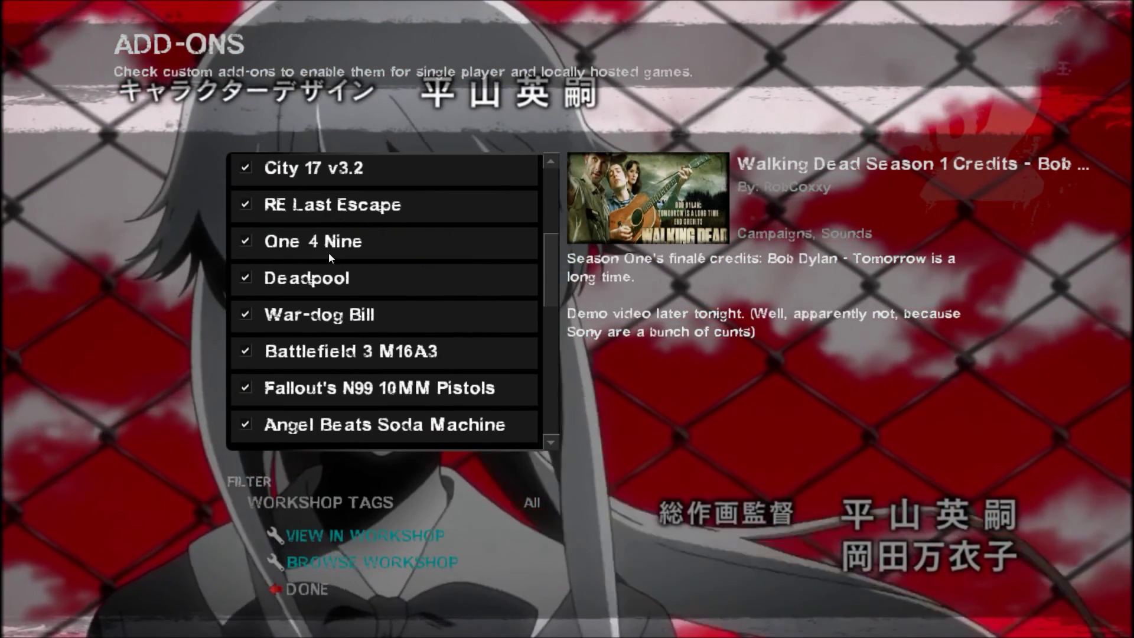
left_click(338, 248)
left_click(392, 285)
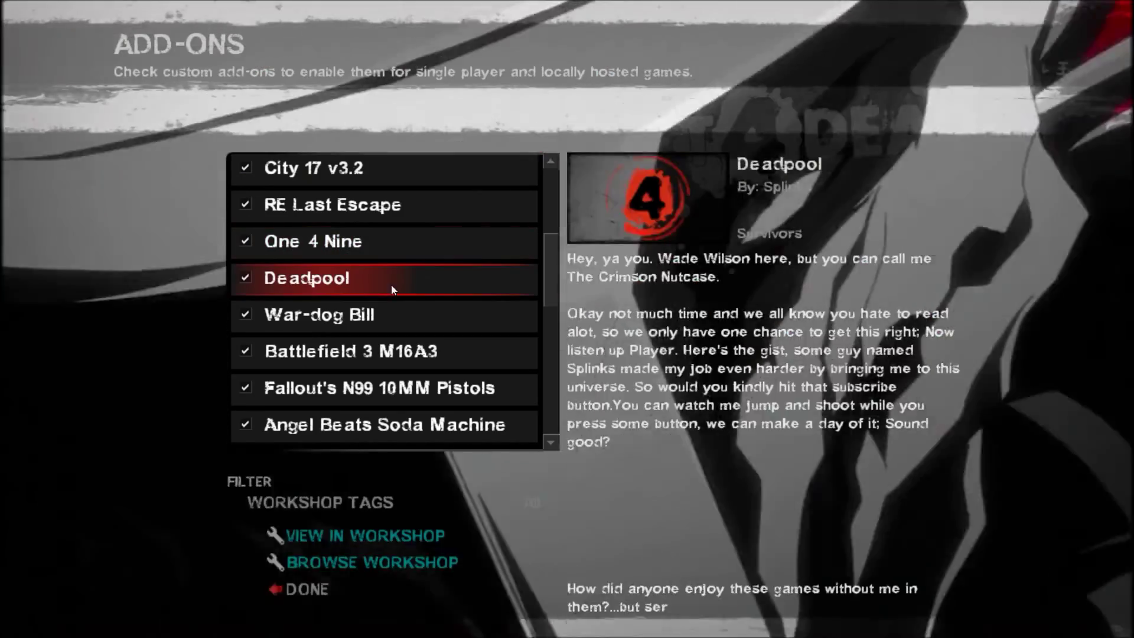
Step: Read details of AMERICAN PARTICLES, Silent Hill Music Mod, Mirai nikki tank theme, Vocaloid Concert v2 and Purpleheart V
scroll(392, 295, "down", 4)
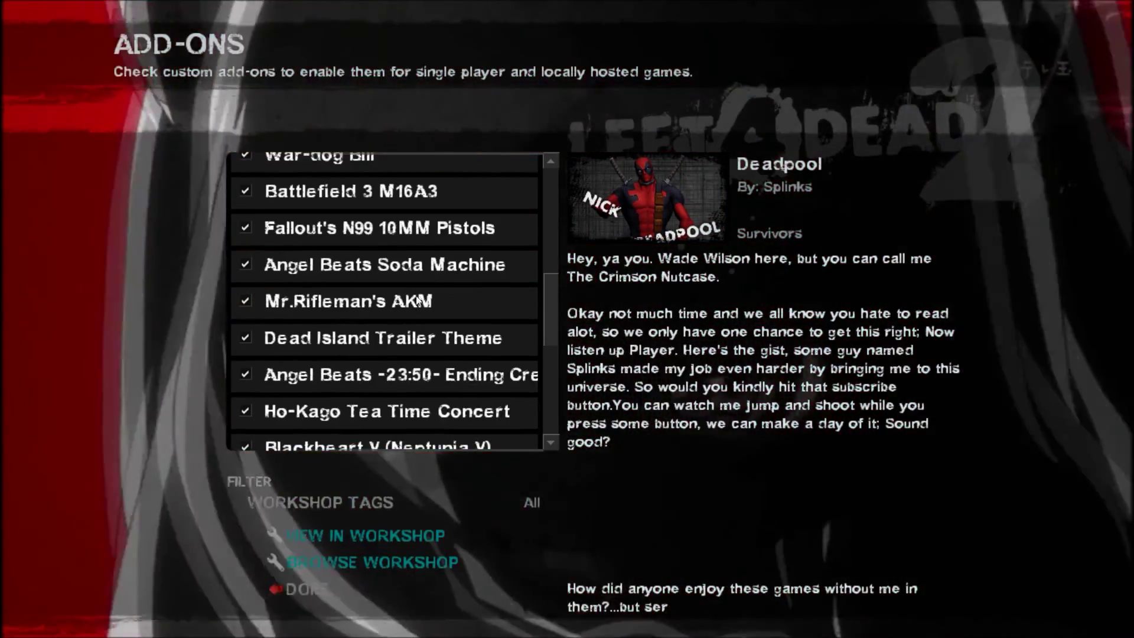
scroll(412, 297, "up", 3)
scroll(410, 292, "up", 8)
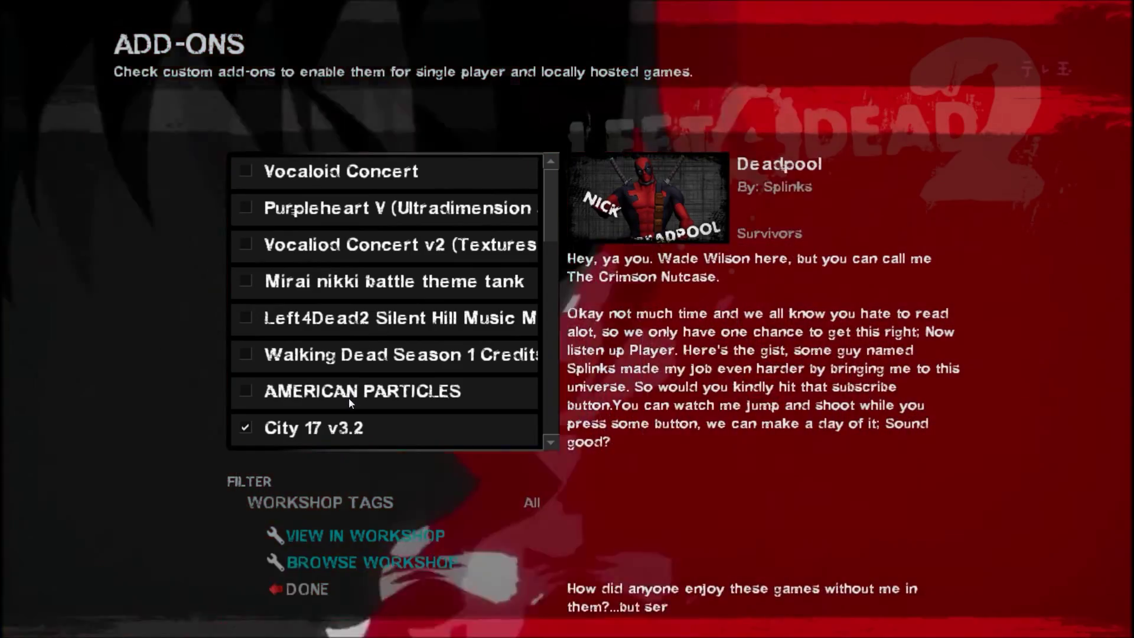
left_click(351, 392)
left_click(377, 354)
left_click(376, 322)
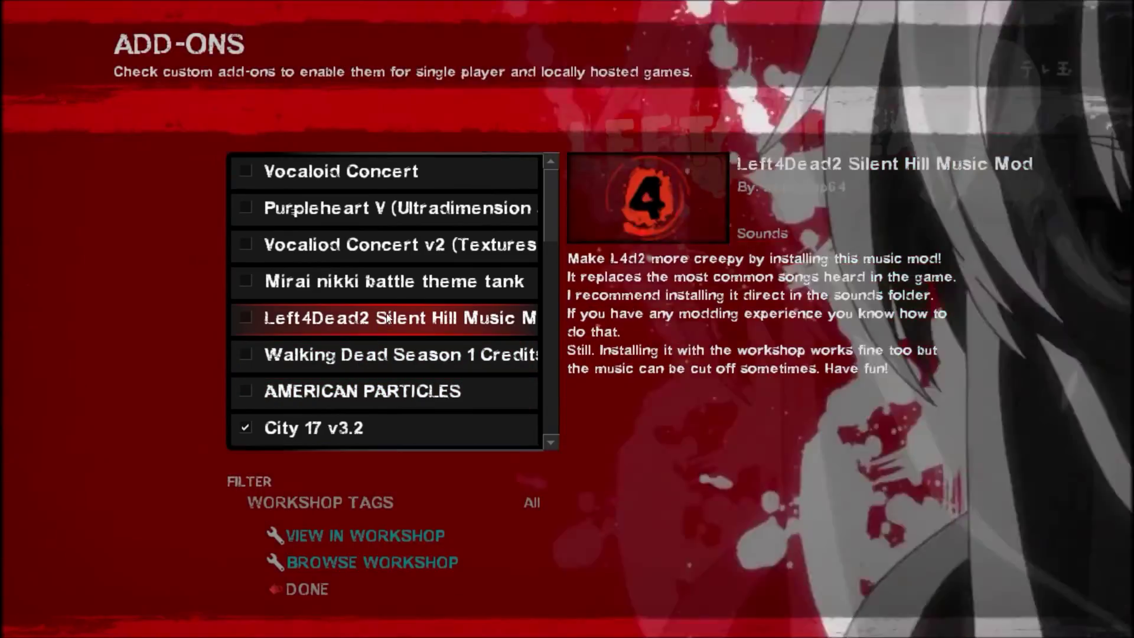
left_click(393, 289)
left_click(393, 238)
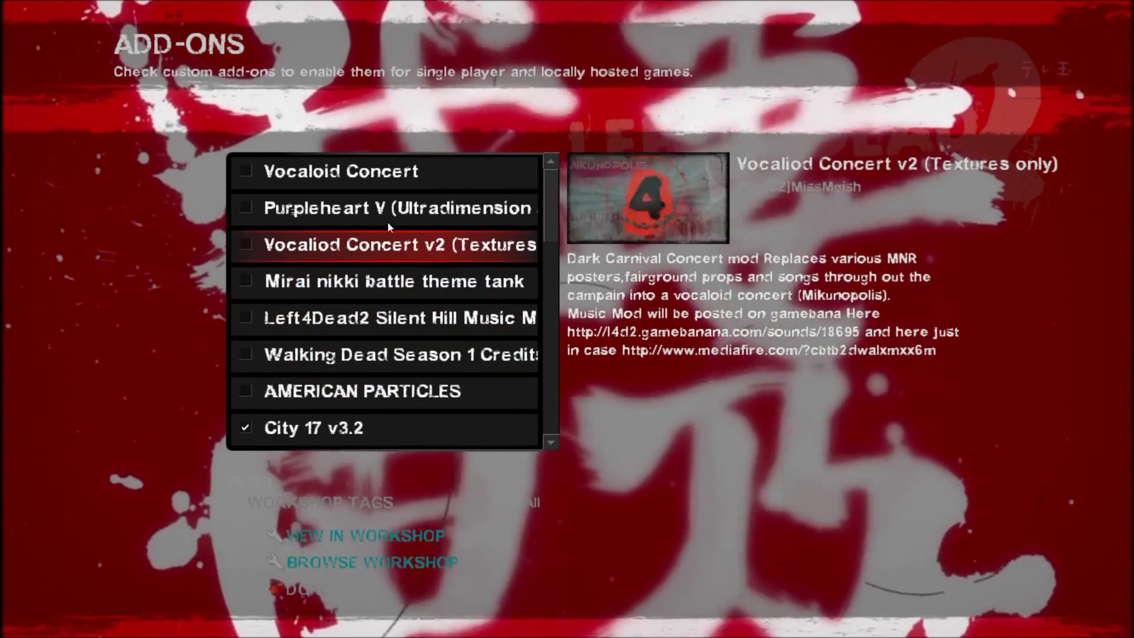
left_click(388, 214)
left_click(391, 282)
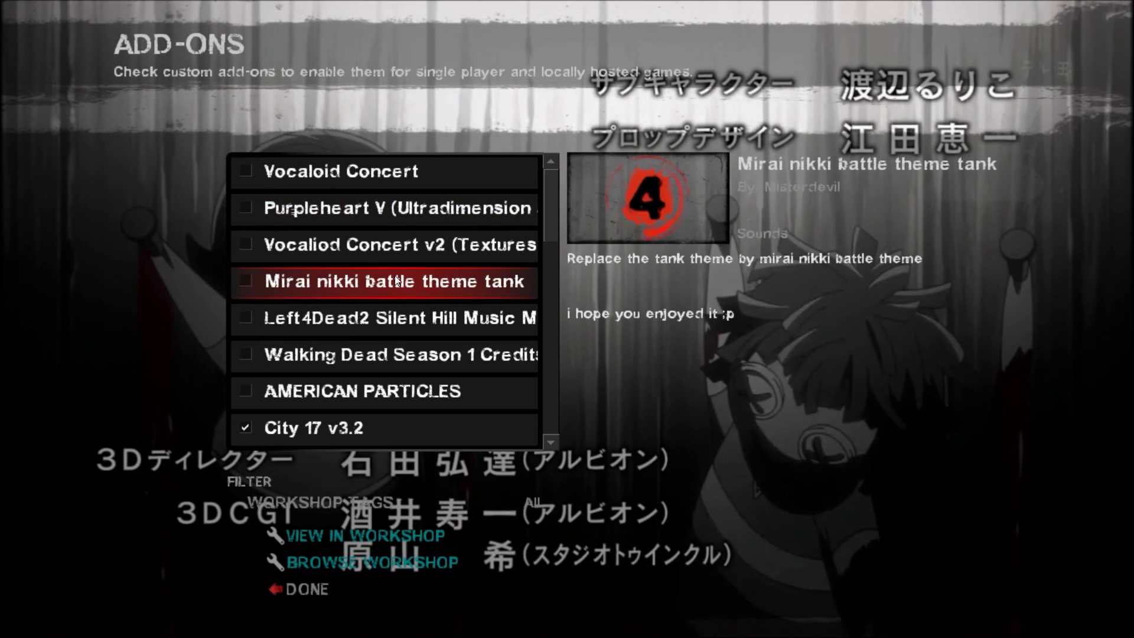
Step: Scroll through the rest of the add-ons list, then go back to the main menu
scroll(394, 338, "down", 3)
scroll(378, 284, "up", 7)
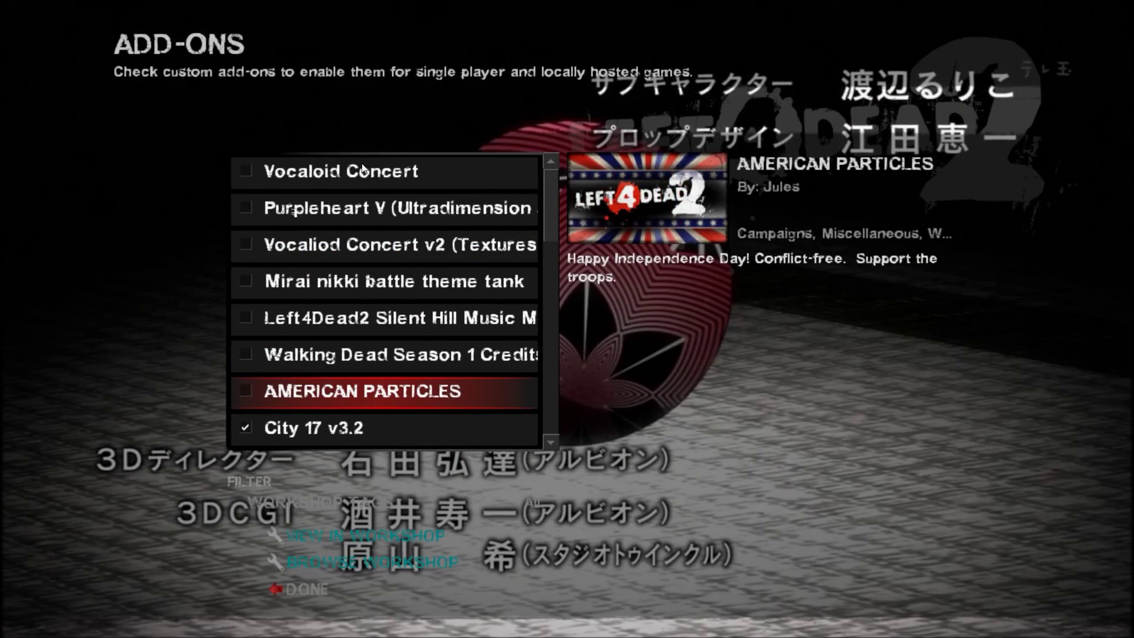
scroll(371, 278, "down", 17)
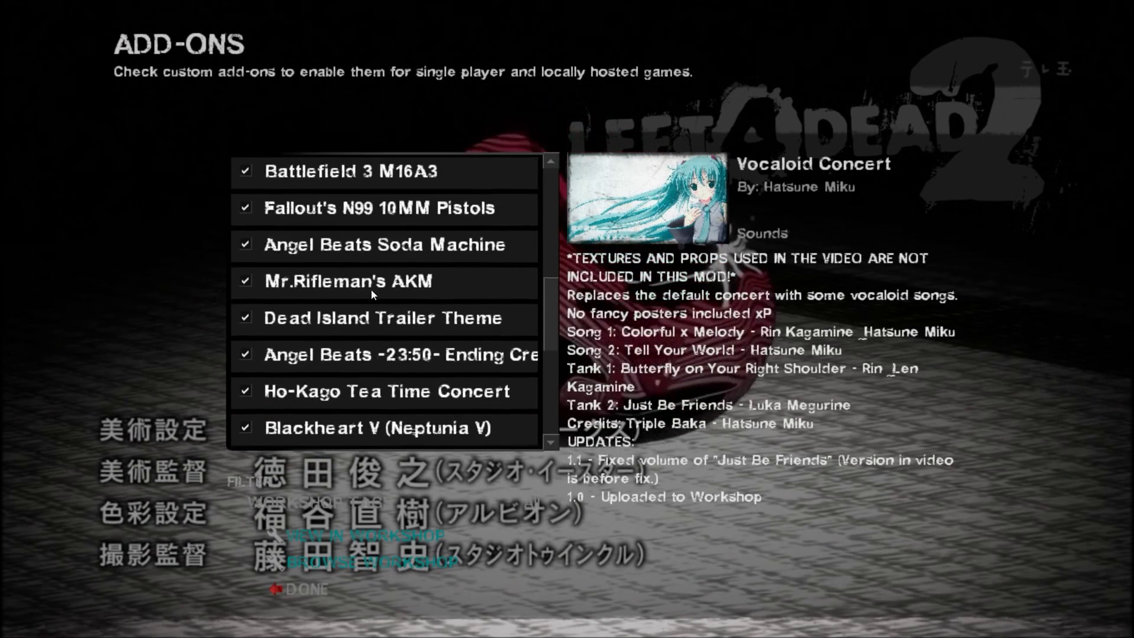
scroll(372, 287, "down", 4)
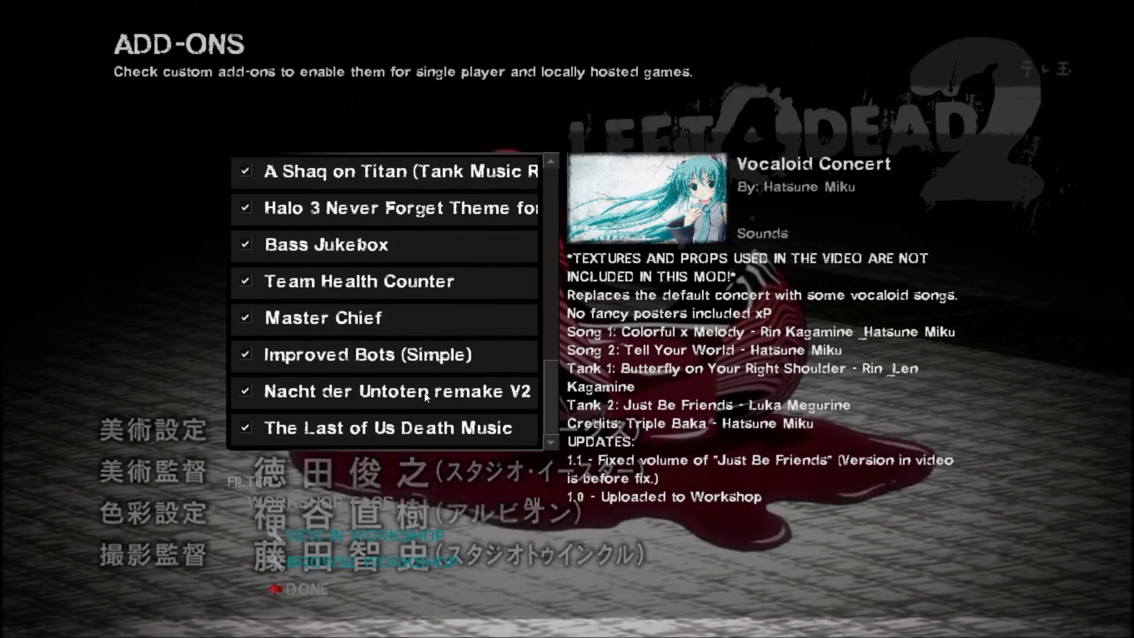
scroll(417, 365, "up", 2)
scroll(444, 309, "up", 2)
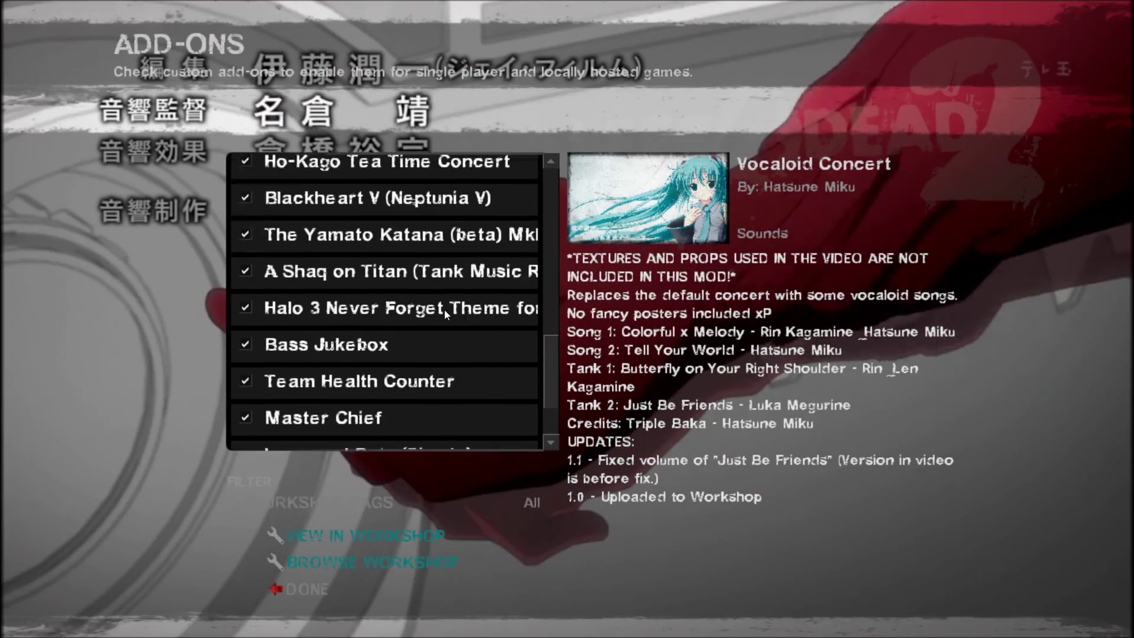
scroll(444, 309, "up", 5)
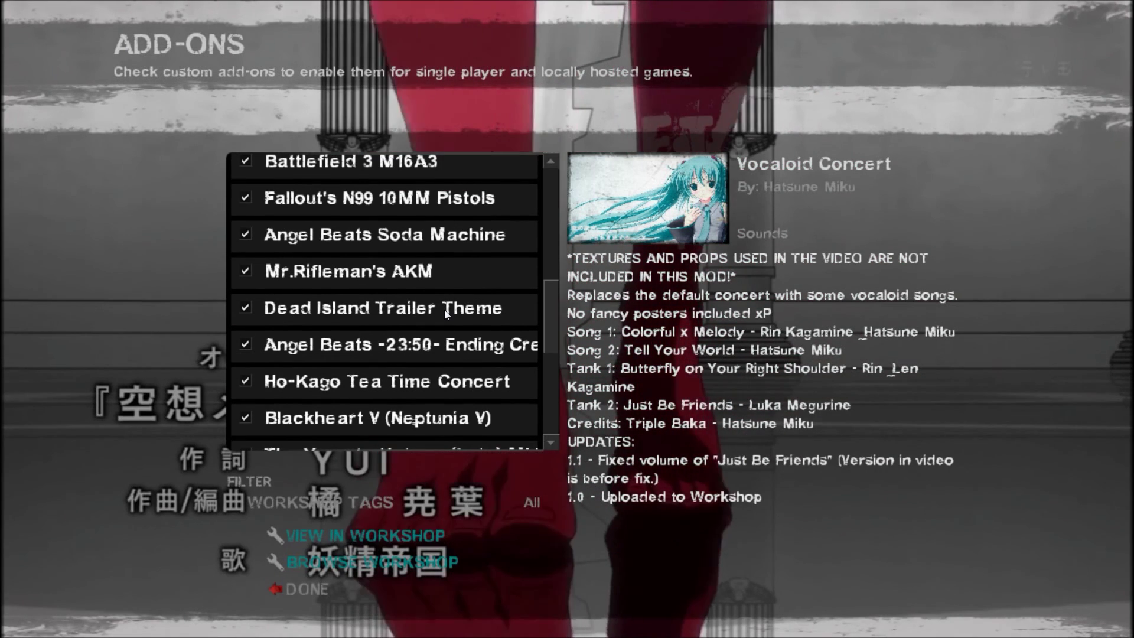
scroll(445, 310, "up", 1)
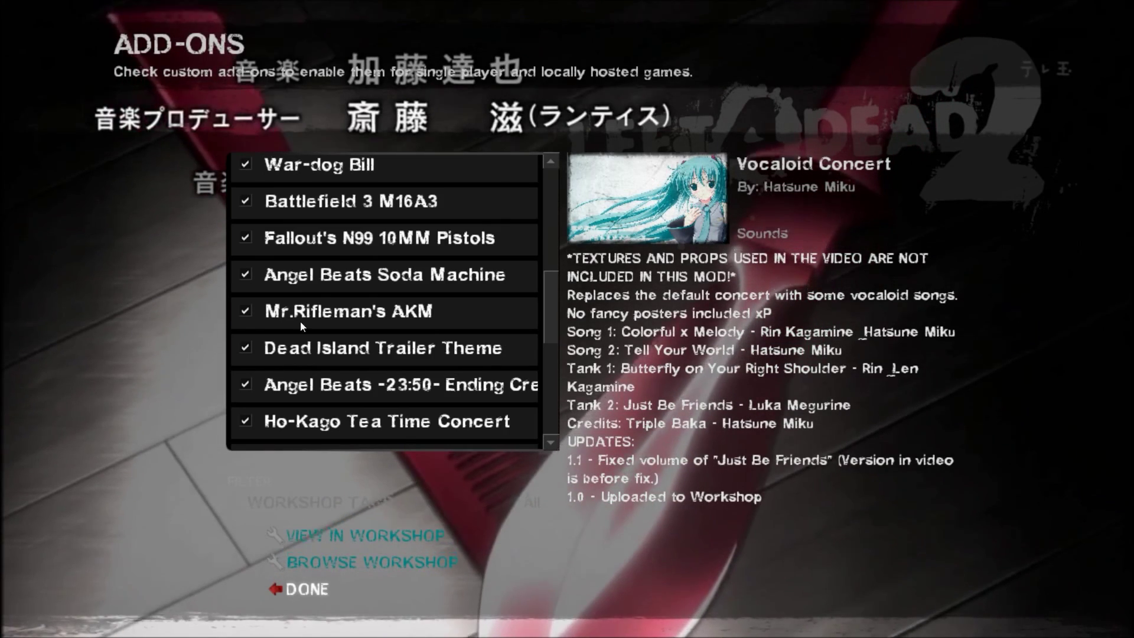
key("Escape")
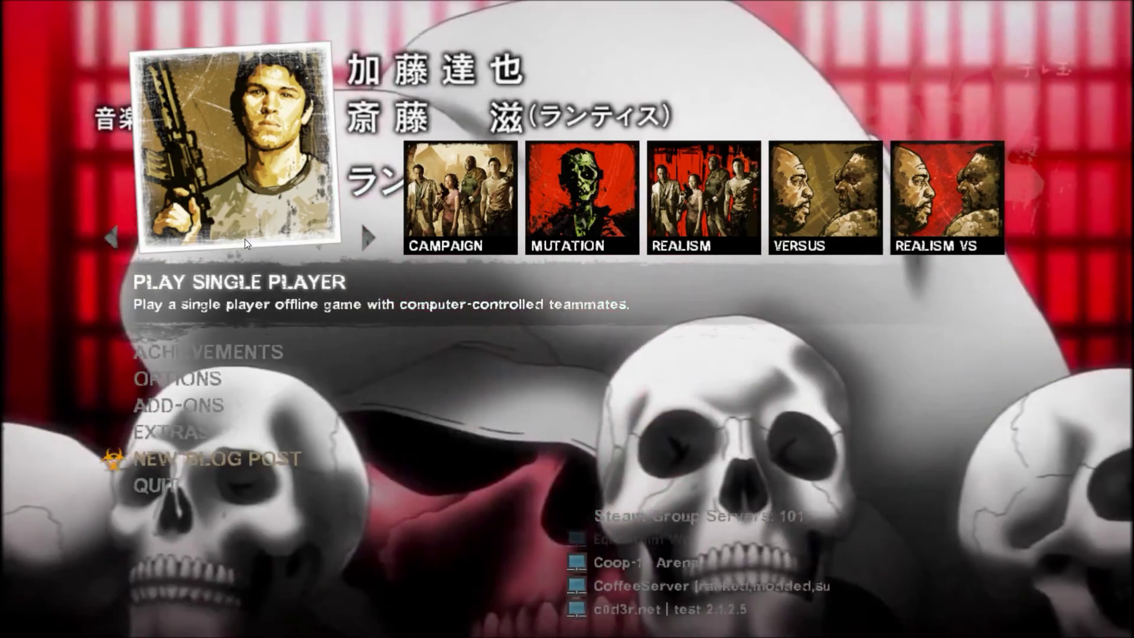
Step: In single-player setup, choose the One 4 Nine add-on campaign
left_click(259, 296)
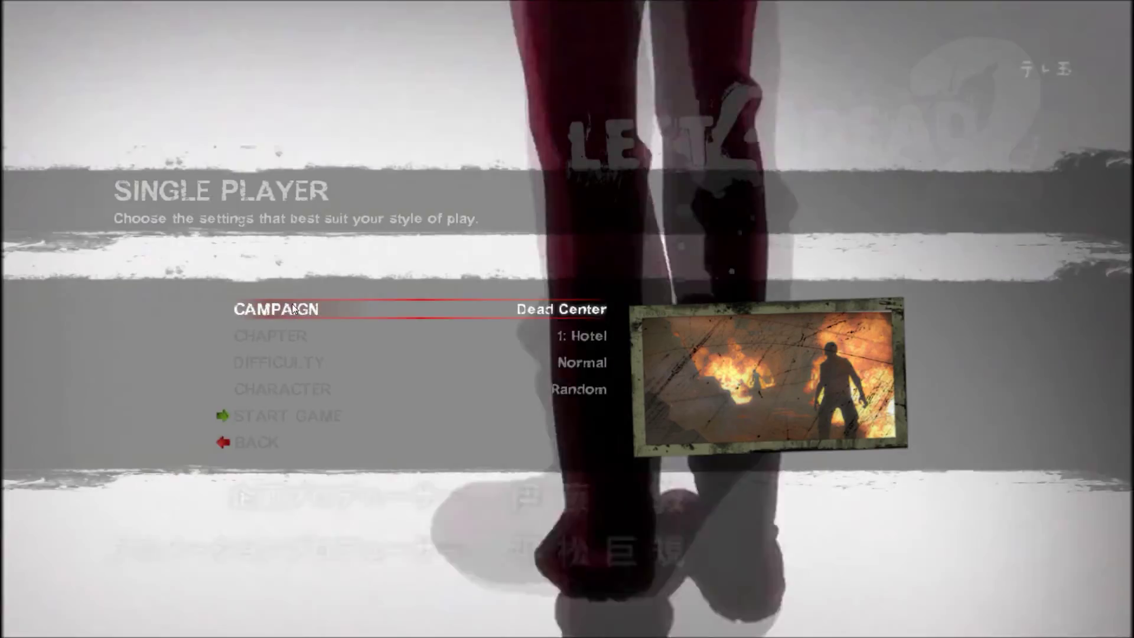
left_click(327, 306)
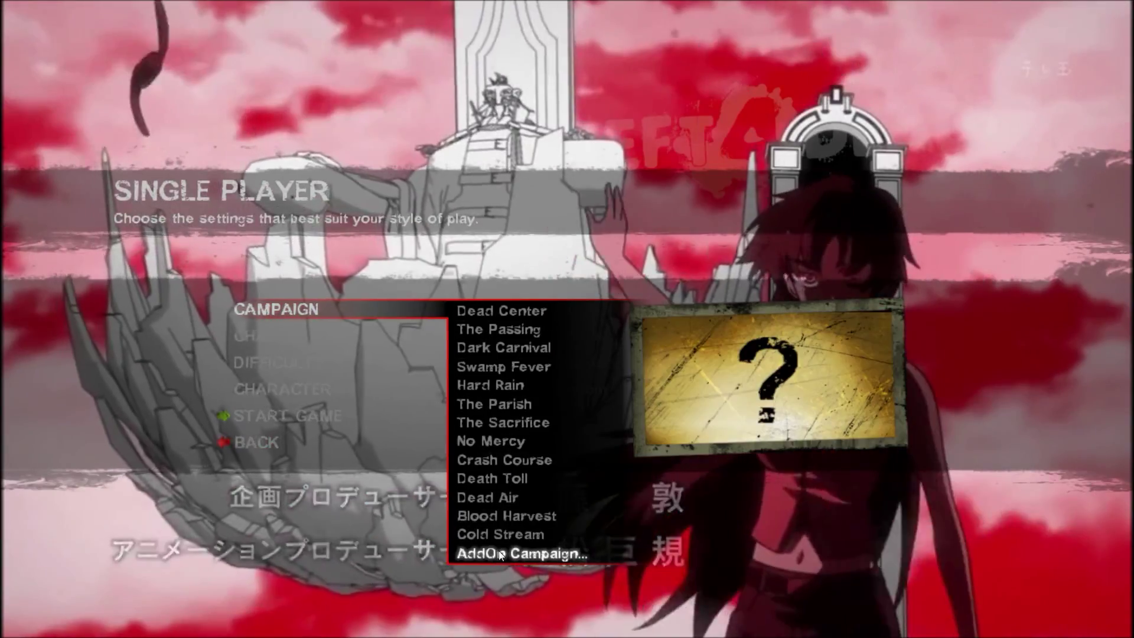
left_click(513, 553)
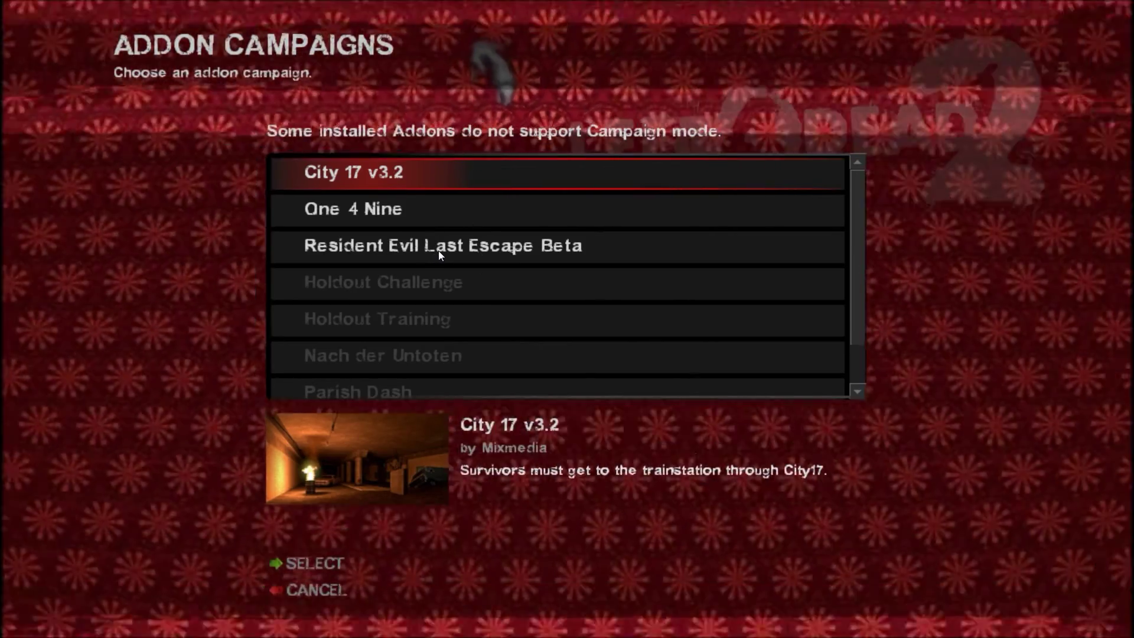
left_click(435, 210)
left_click(324, 586)
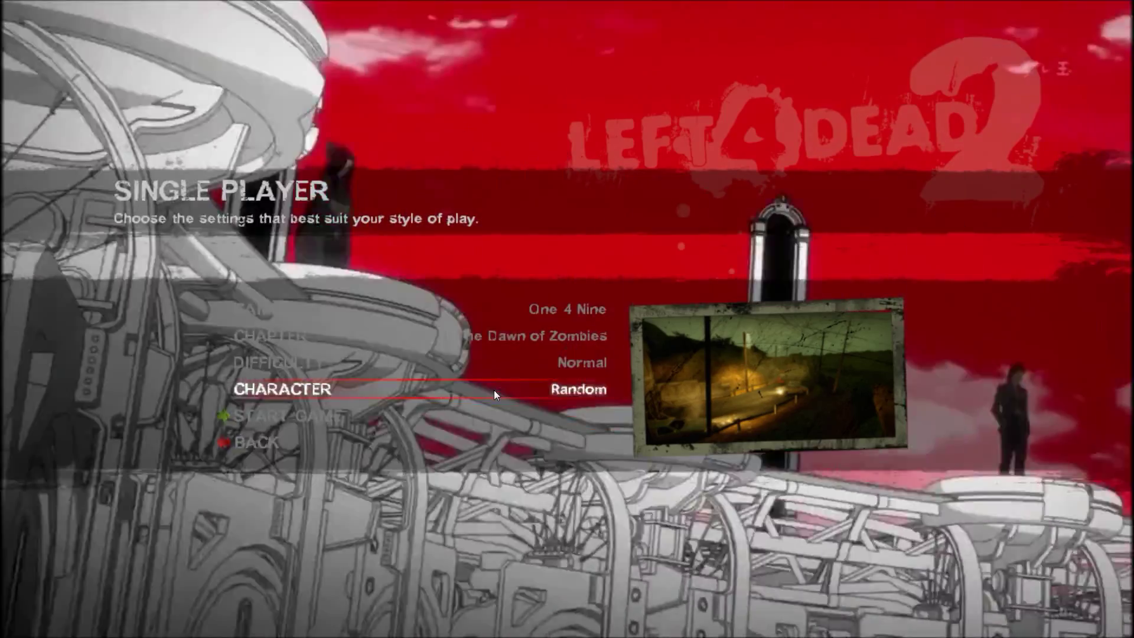
Step: Set the character to Bill and start the game
left_click(494, 390)
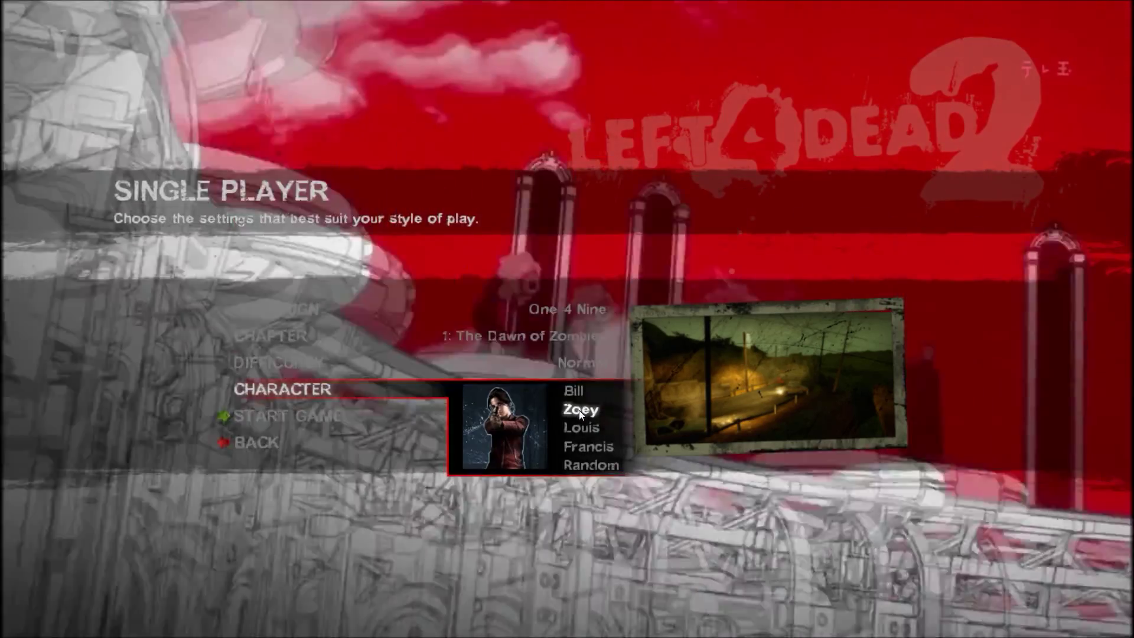
left_click(579, 409)
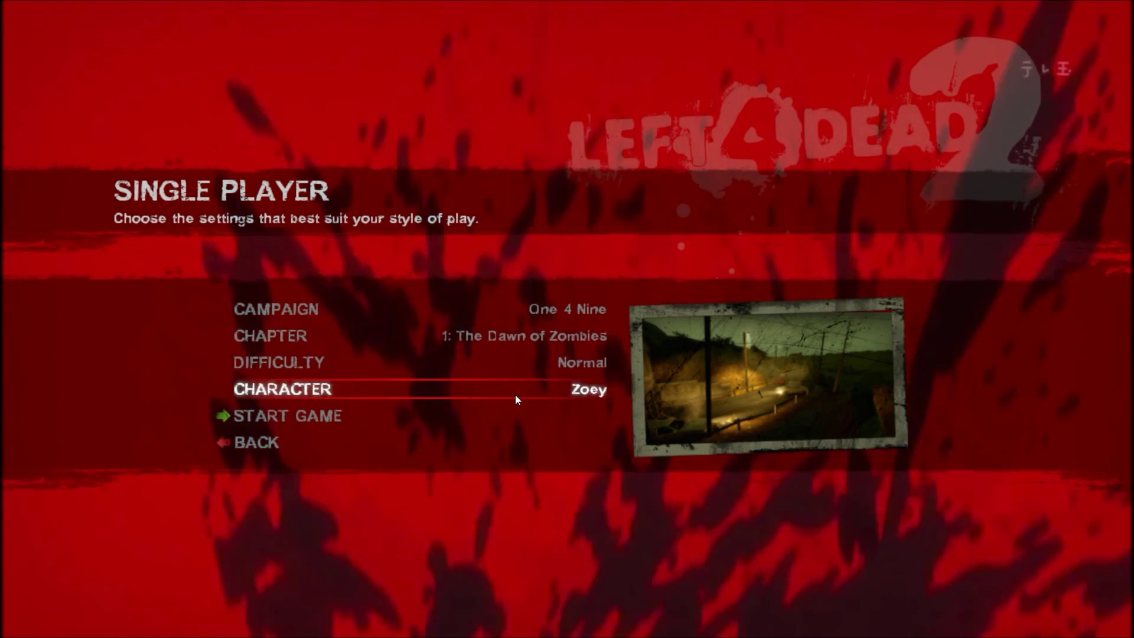
left_click(549, 391)
left_click(558, 392)
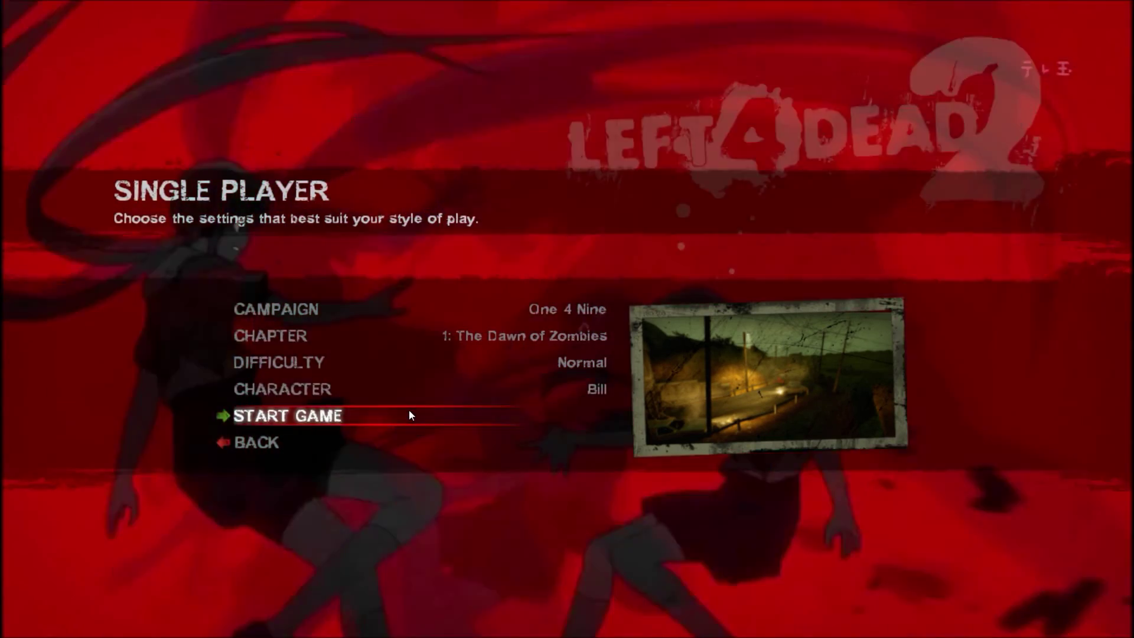
left_click(409, 416)
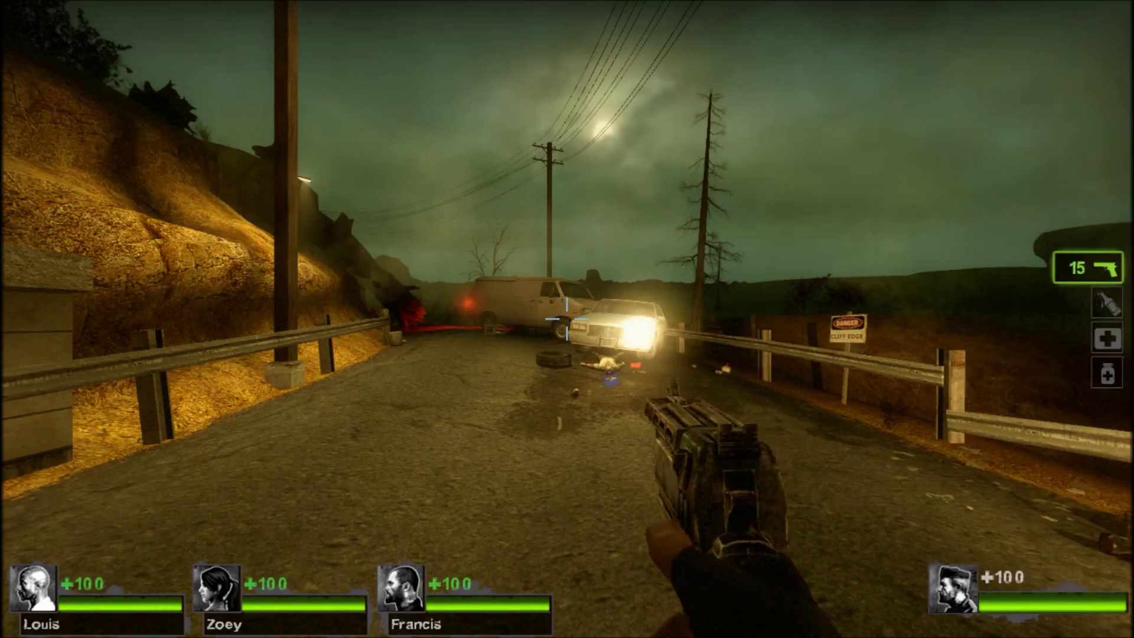
Step: Walk to the body by the car, grab its second pistol, and face the barricade
key("w")
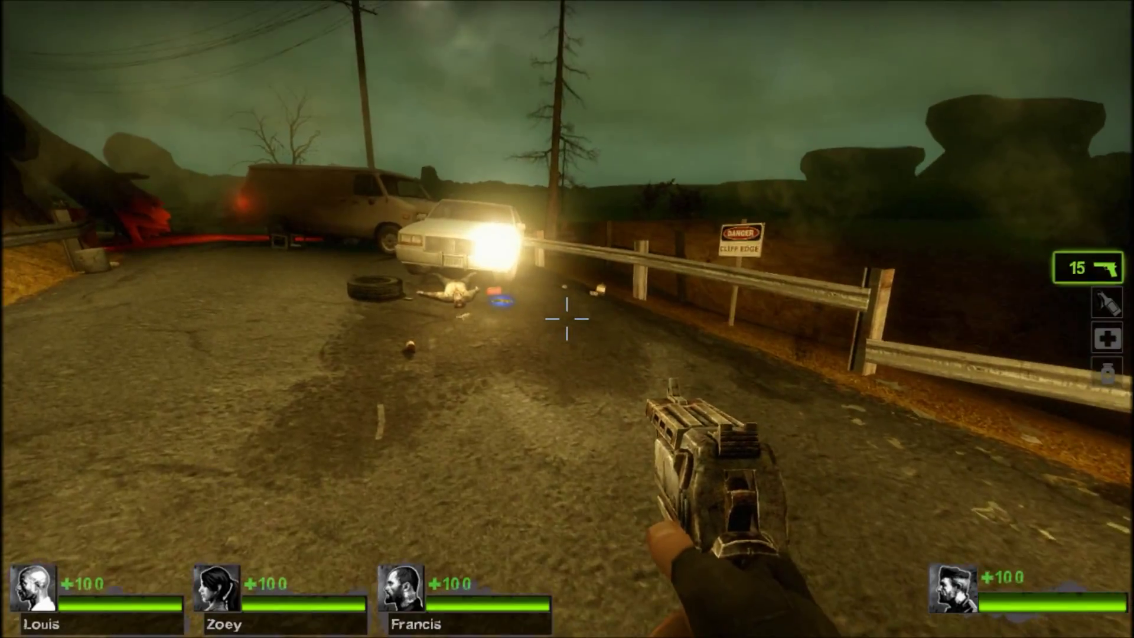
key("e")
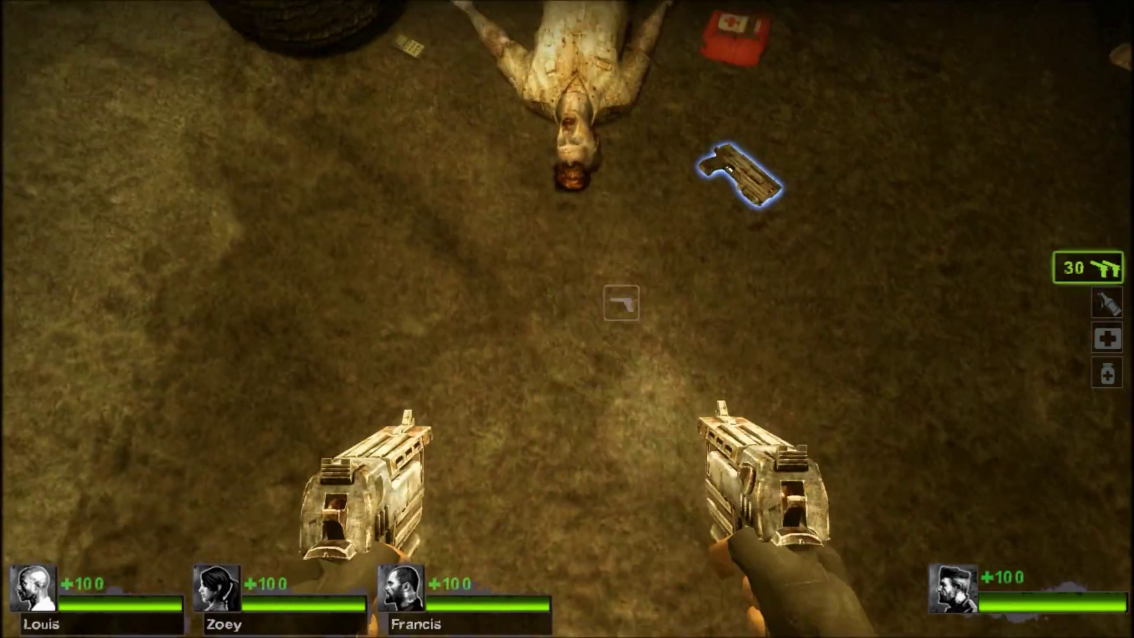
key("s")
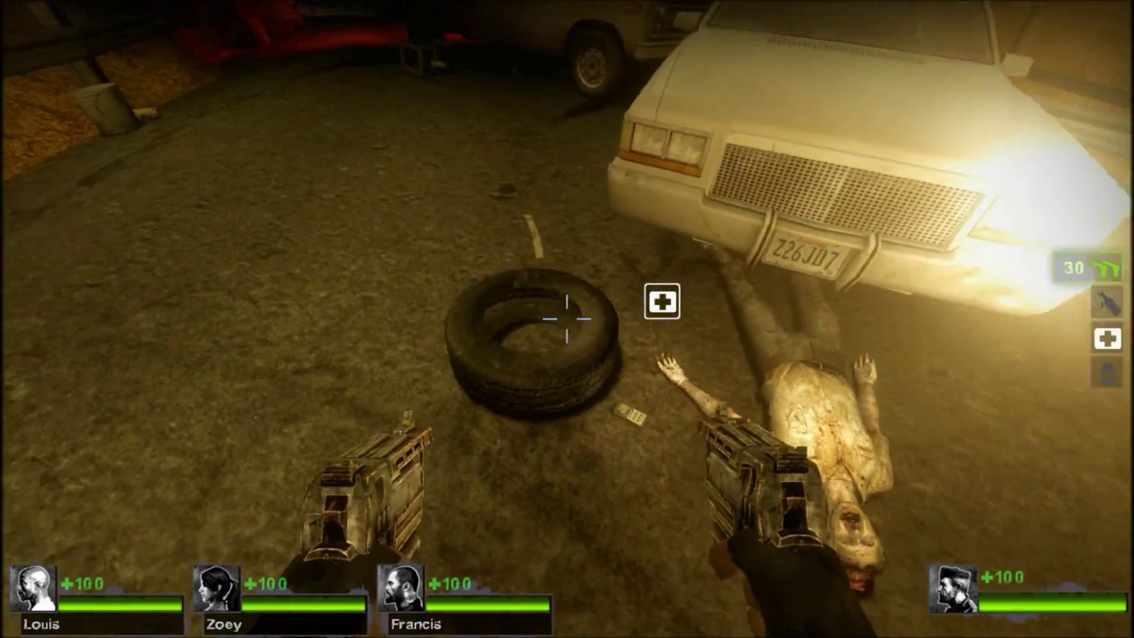
key("w")
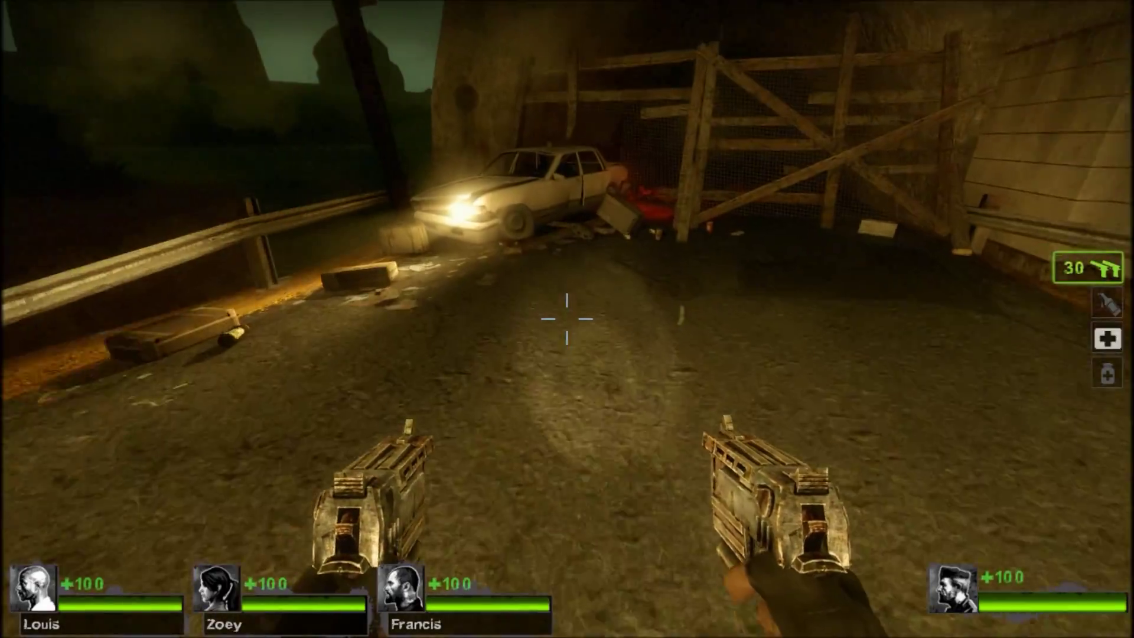